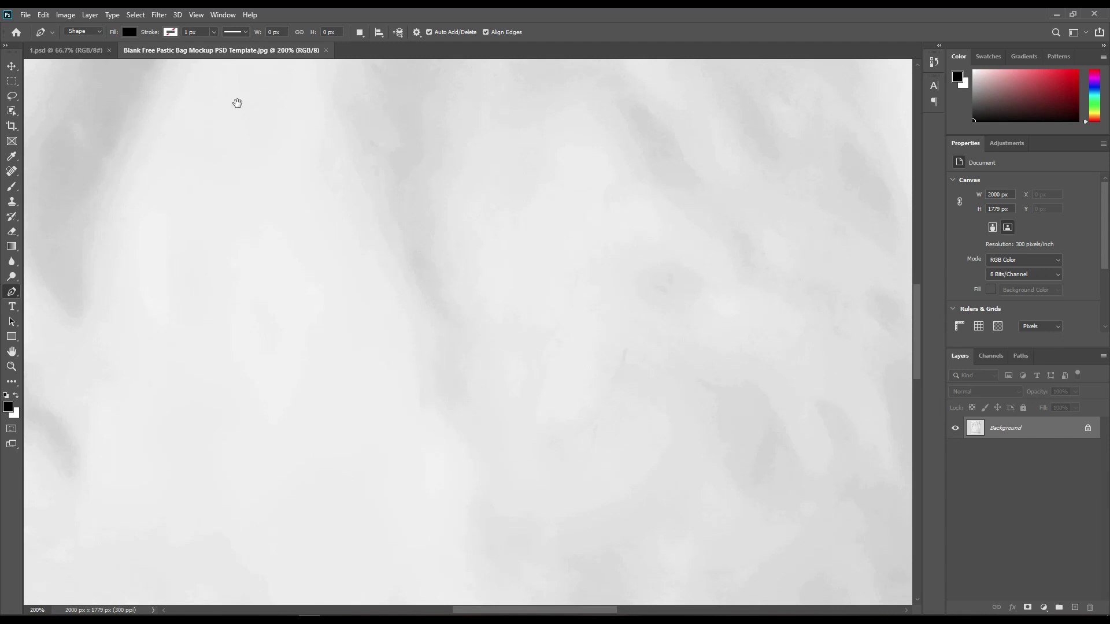
- Trace the bag through its four corners as a closed shape with the Pen tool and set its opacity to 0%
drag(426, 322, 355, 453)
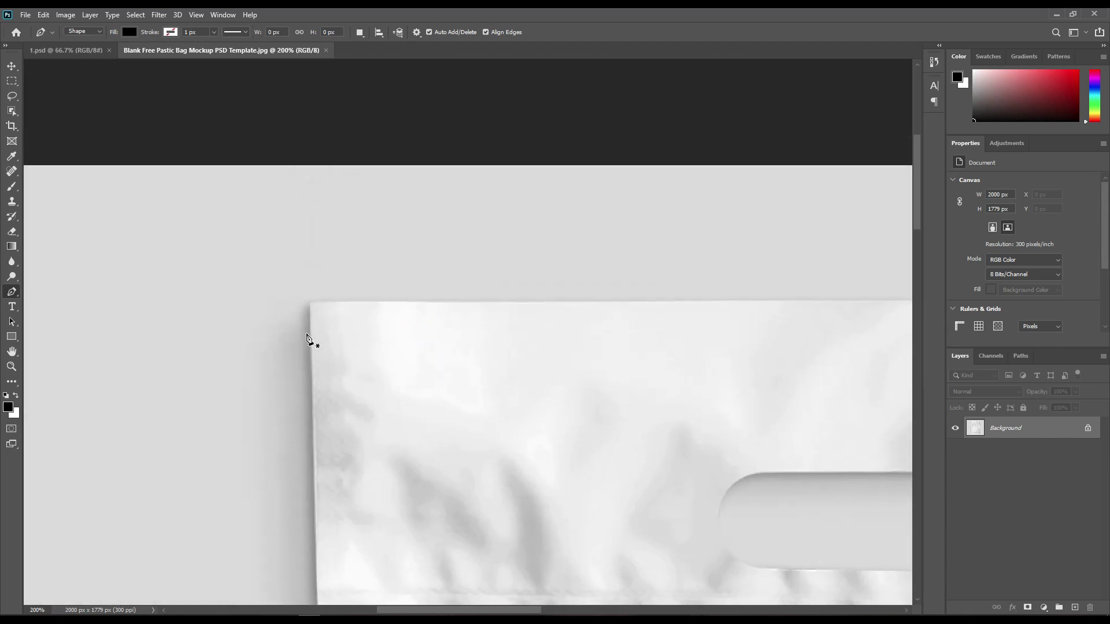
key(ctrl+plus)
click(232, 287)
drag(601, 292, 243, 291)
click(652, 286)
drag(693, 460, 696, 275)
drag(693, 392, 697, 380)
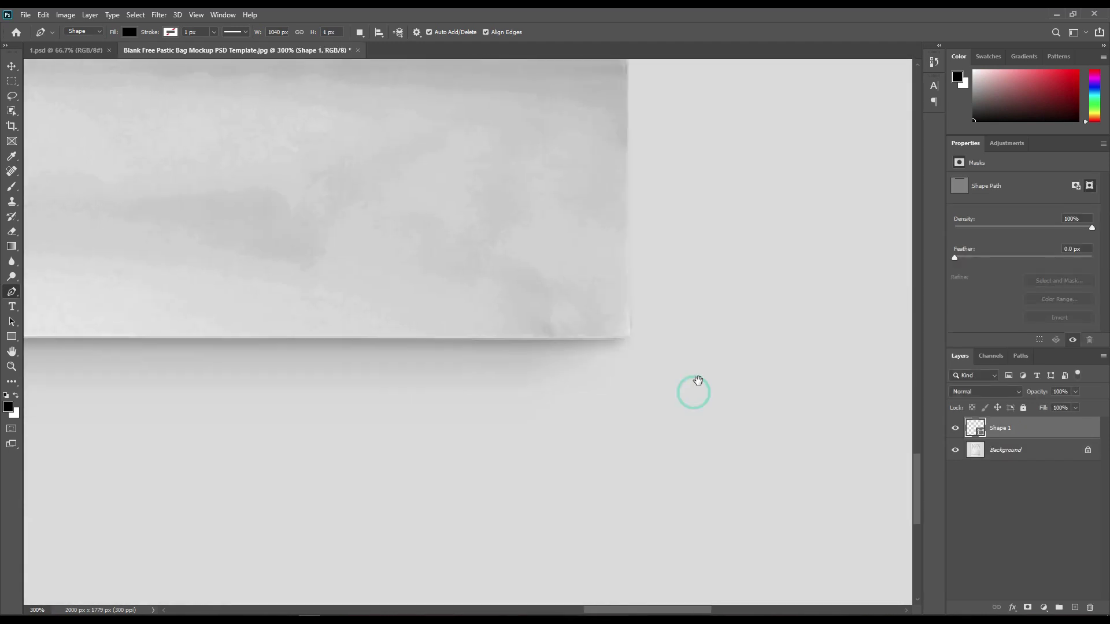
click(629, 337)
drag(478, 459, 701, 465)
click(387, 365)
drag(396, 174, 424, 521)
click(421, 329)
key(0)
key(0)
- Add anchor points along the top edge of the bag shape and nudge them to follow the bag's outline
drag(481, 360, 114, 317)
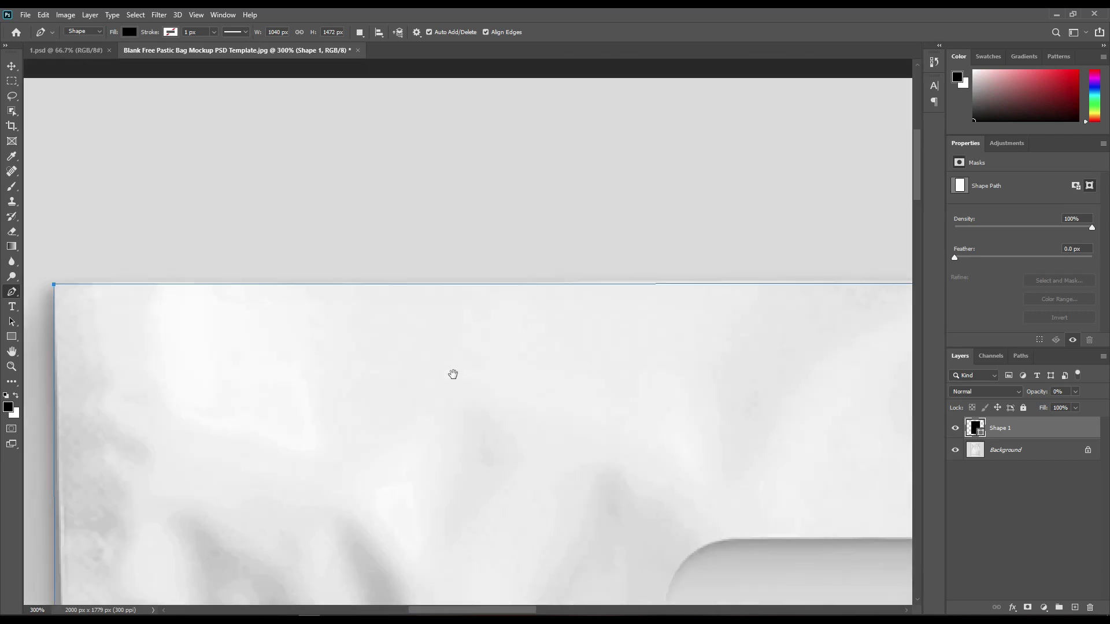
drag(453, 375, 441, 374)
right_click(14, 292)
click(58, 329)
click(99, 282)
click(613, 282)
click(358, 281)
drag(879, 310, 23, 309)
click(448, 281)
drag(791, 399, 394, 400)
click(523, 283)
click(491, 283)
drag(490, 283, 485, 282)
drag(523, 283, 533, 282)
- Add and adjust anchor points on the upper part of the shape's right edge to match the bag's contour
drag(635, 569, 601, 175)
drag(557, 337, 547, 335)
drag(572, 150, 555, 380)
click(538, 199)
drag(649, 537, 652, 478)
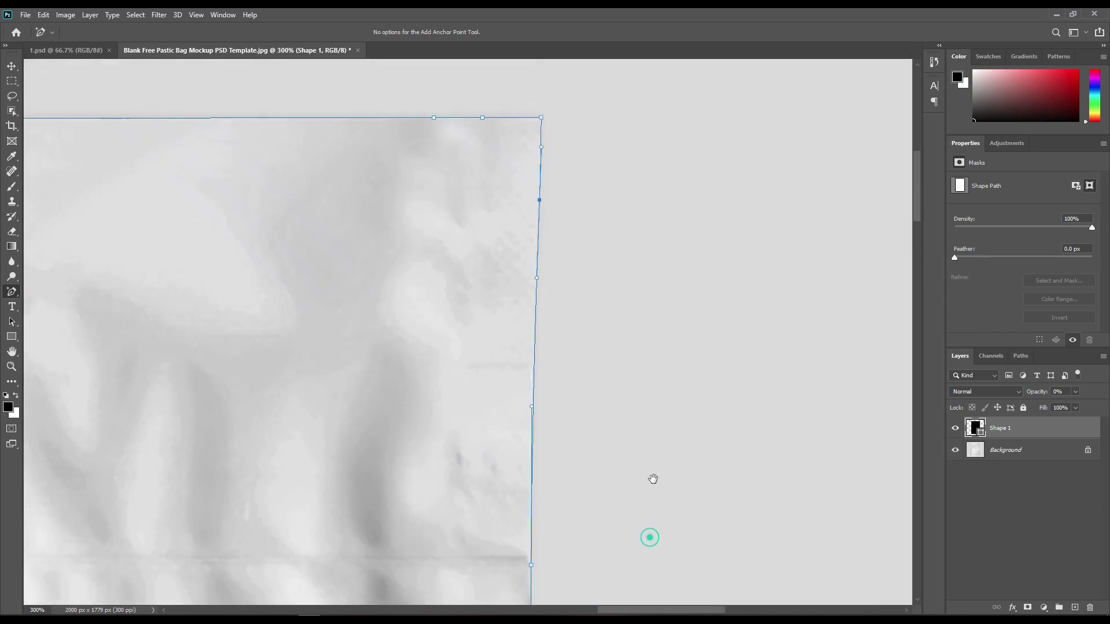
scroll(602, 404, down, 3)
scroll(565, 453, down, 7)
click(554, 386)
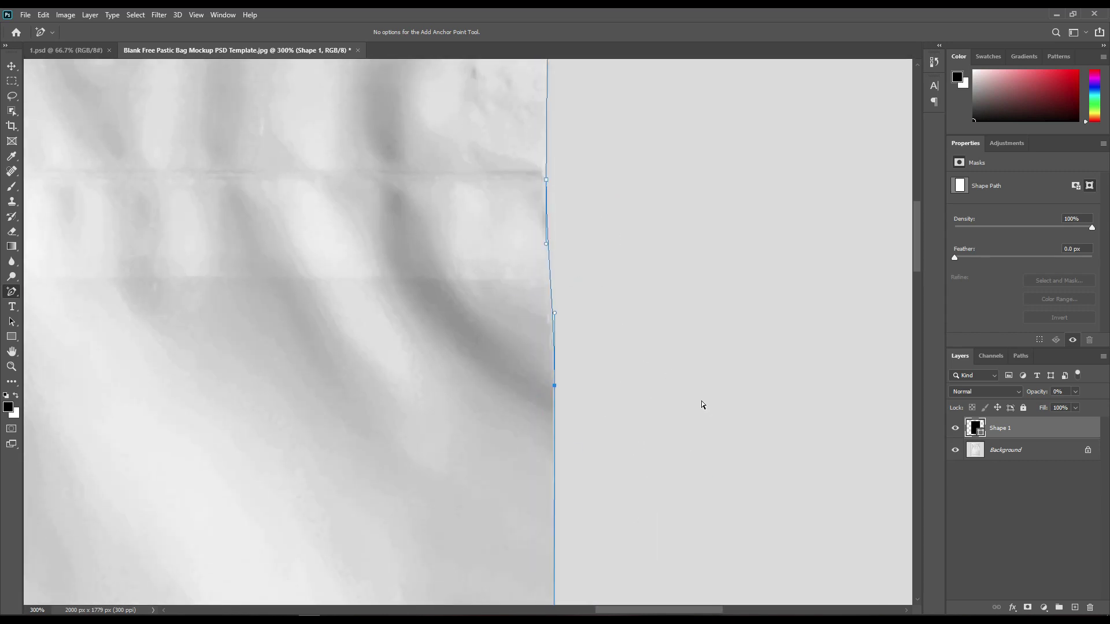
- Fit the rest of the shape's right edge to the bag with anchor points down to the bottom corner
scroll(570, 367, down, 6)
click(573, 335)
scroll(661, 369, down, 6)
click(578, 159)
scroll(572, 419, down, 7)
click(550, 181)
scroll(636, 332, down, 5)
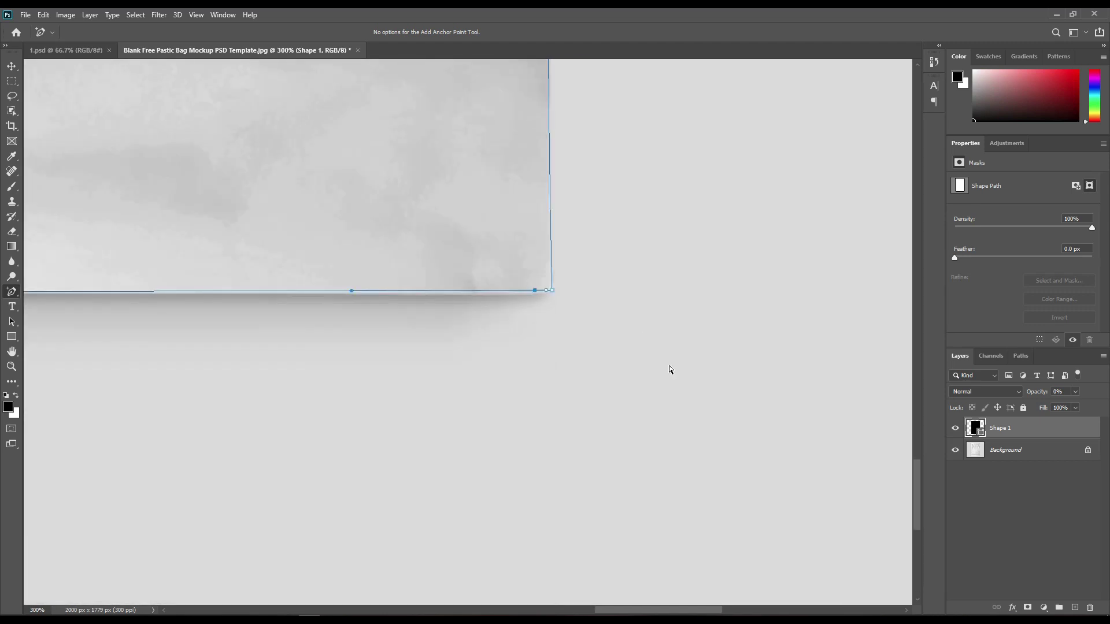
click(551, 269)
- Add anchor points along the bottom edge of the bag shape so it follows the bag's lower border
drag(421, 293, 622, 319)
click(609, 321)
drag(317, 300, 907, 322)
click(878, 342)
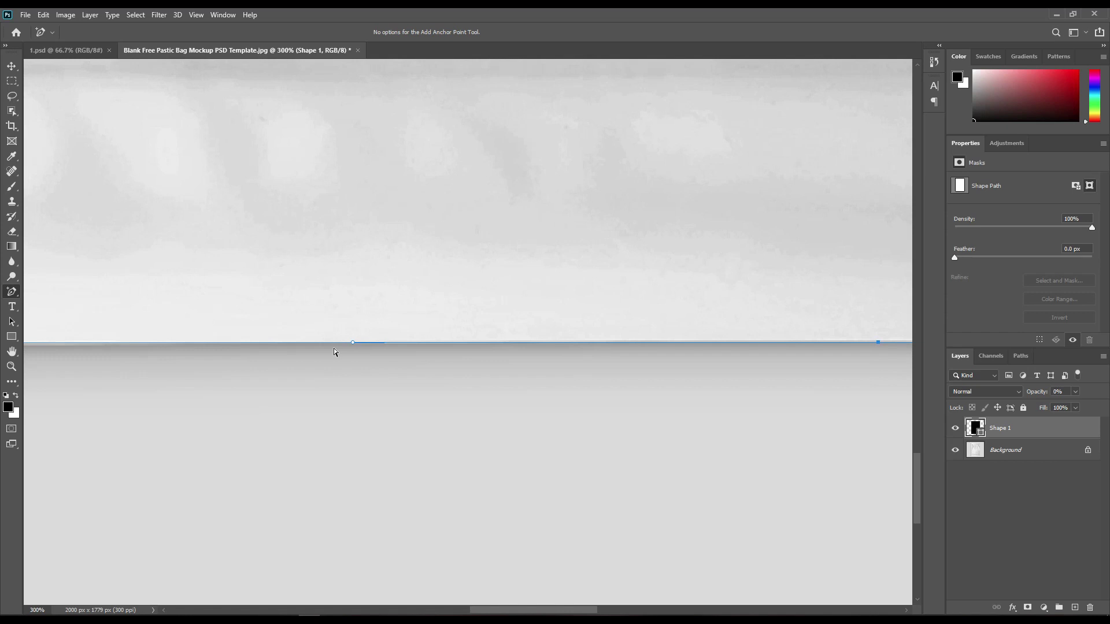
drag(334, 352, 788, 356)
click(745, 345)
click(173, 350)
click(515, 347)
drag(515, 350, 777, 359)
- Add anchor points up the left edge of the bag shape to fit the bag's side
drag(384, 341, 319, 380)
click(349, 345)
click(349, 156)
scroll(336, 173, up, 6)
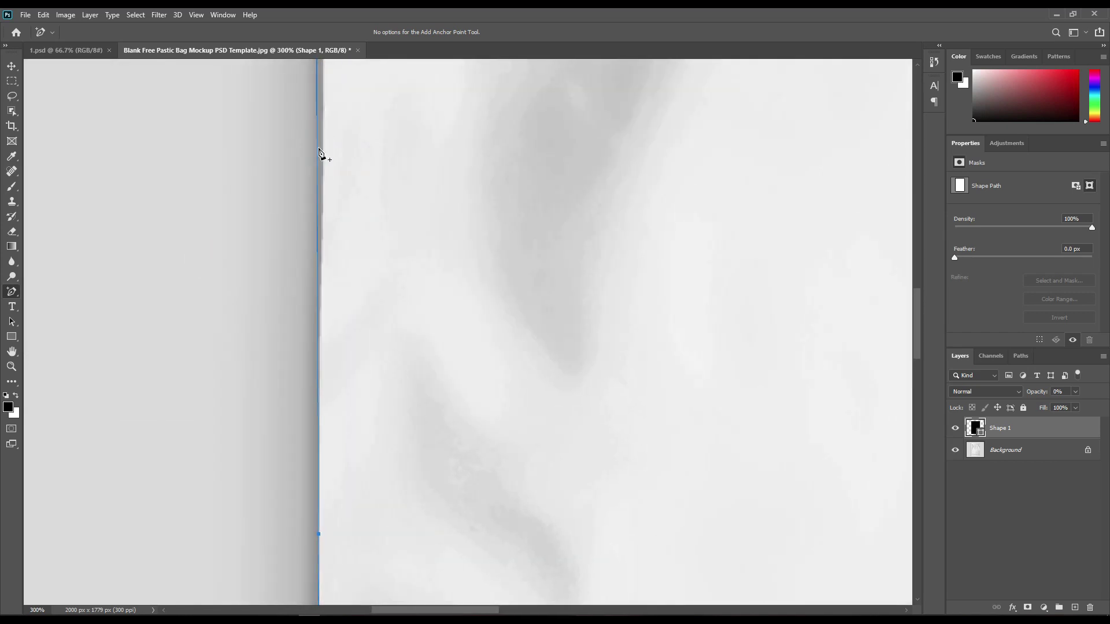
scroll(425, 128, up, 10)
click(329, 252)
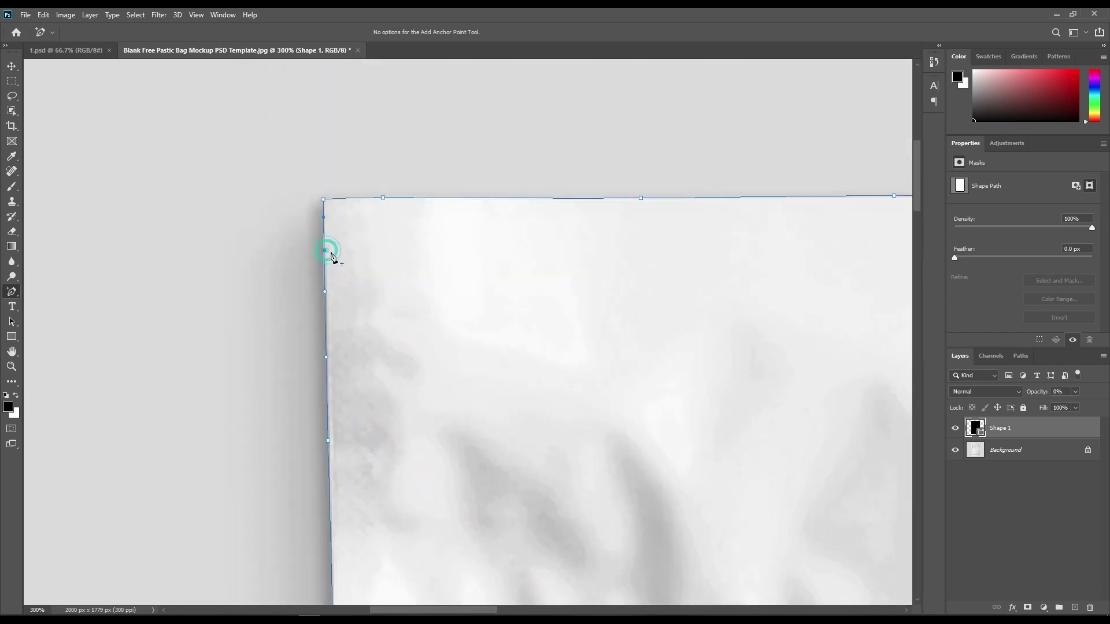
- Outline the bag's handle cut-out with a four-point Pen tool shape at 0% opacity
click(301, 199)
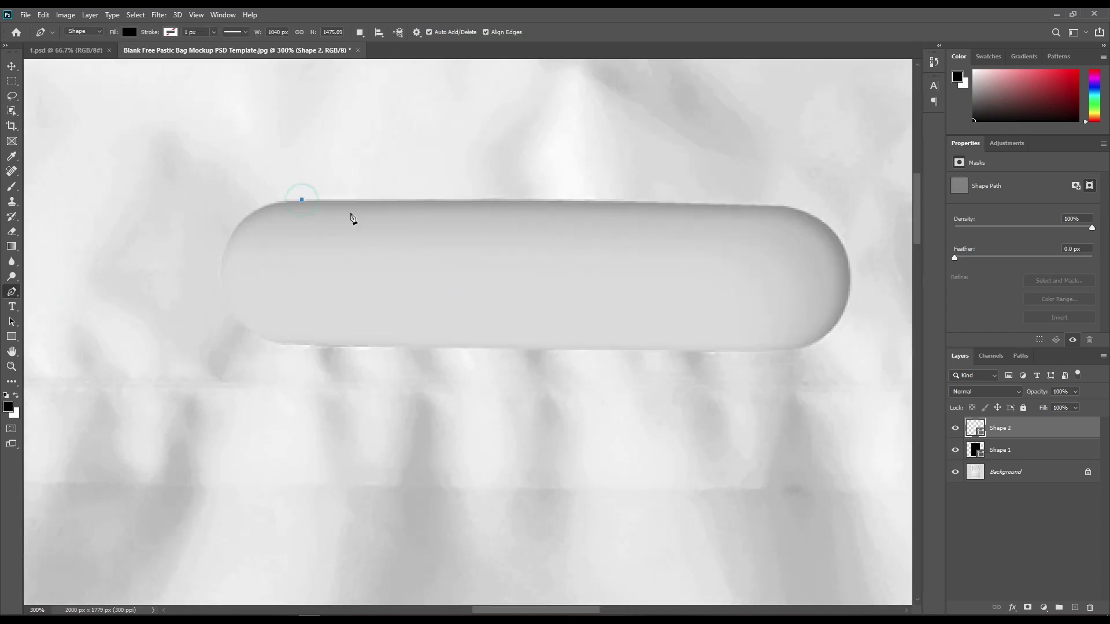
click(764, 205)
click(777, 350)
click(298, 345)
- Add anchor points to the handle shape and bend both ends into curves that follow the rounded cut-out
right_click(10, 292)
click(50, 322)
drag(300, 273, 226, 195)
drag(302, 200, 301, 202)
click(614, 203)
drag(770, 278, 850, 199)
drag(849, 318, 849, 356)
click(831, 230)
drag(777, 350, 777, 352)
drag(269, 326, 254, 333)
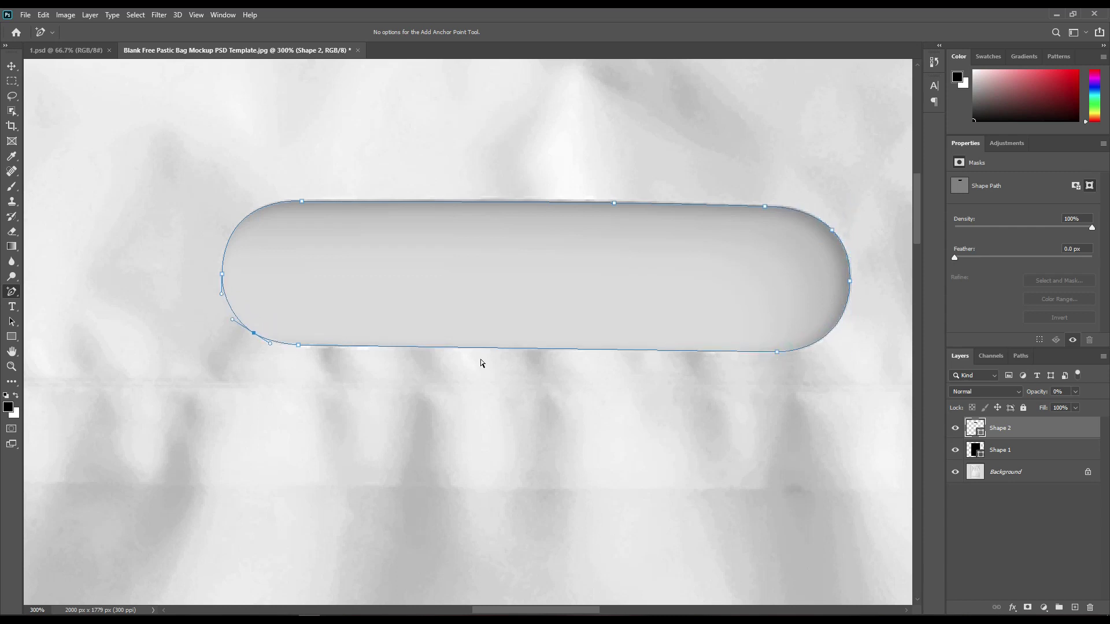
- Group the Shape 1 and Shape 2 layers and name the group Object ID
key(ctrl+0)
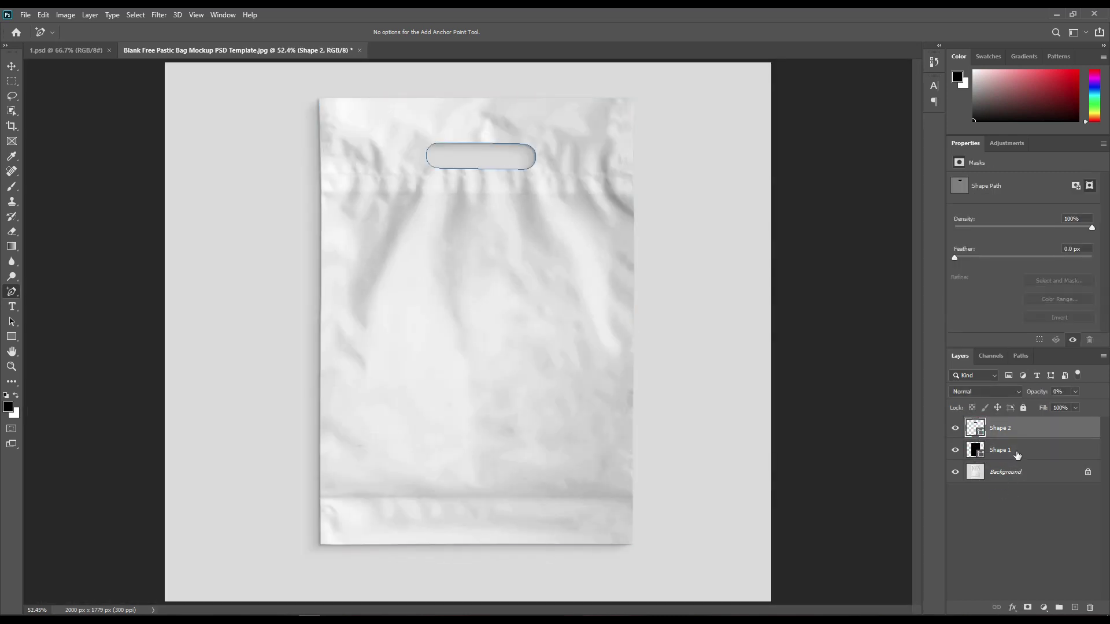
shift+click(1019, 453)
drag(1041, 451, 1059, 608)
double_click(998, 426)
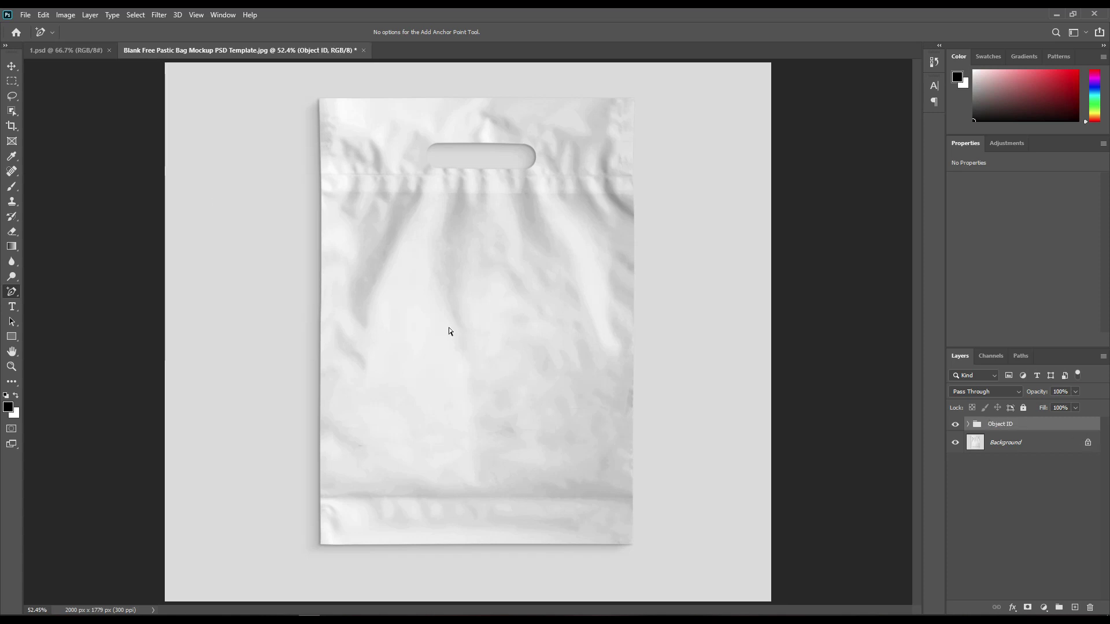
- Draw a black rectangle about 1071 × 1496 px over the bag and convert it to a smart object below the Object ID group
click(12, 338)
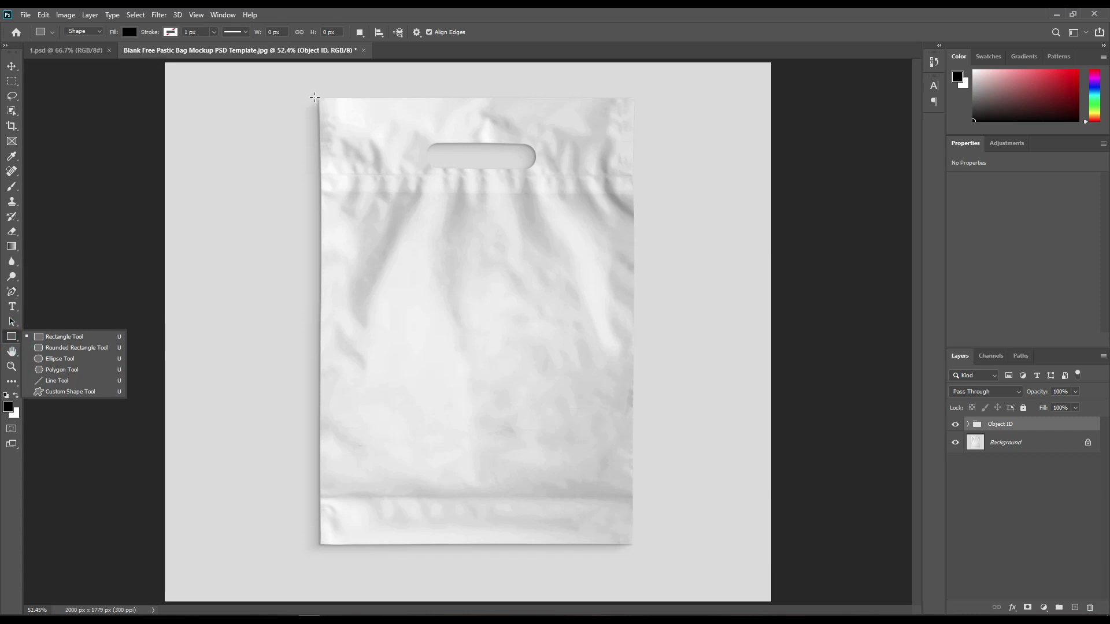
drag(315, 95, 638, 548)
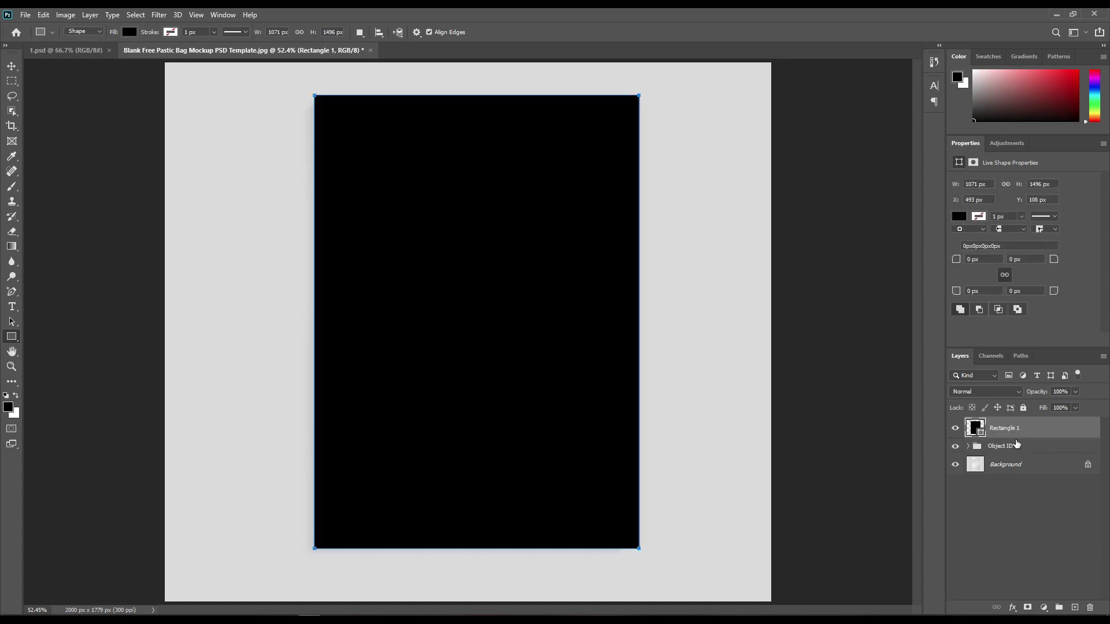
drag(1009, 436, 1010, 455)
right_click(1014, 445)
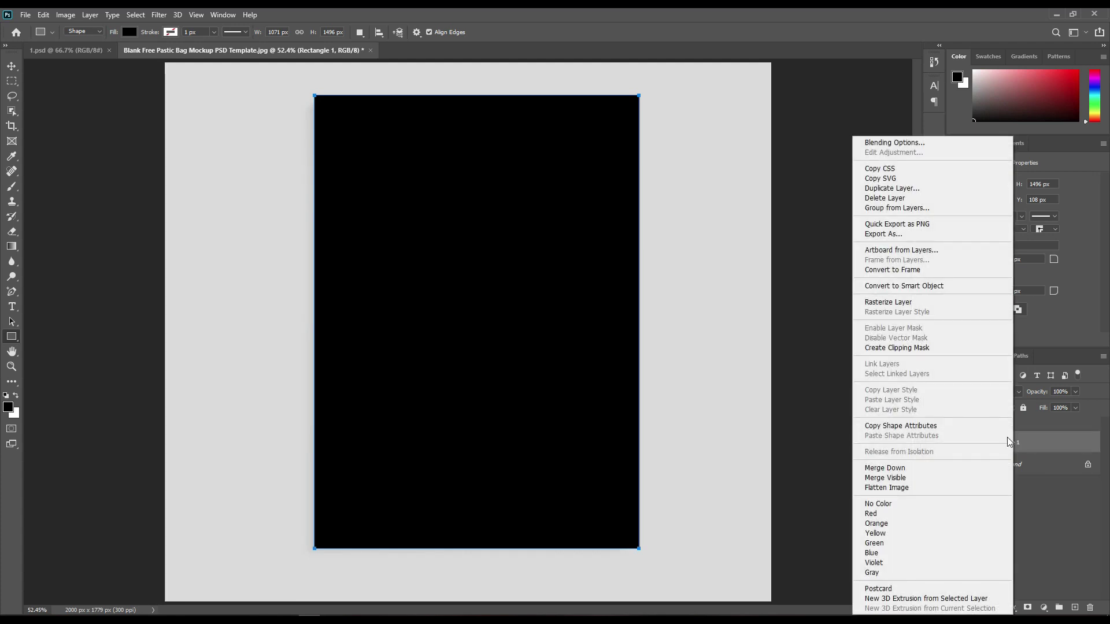
click(909, 286)
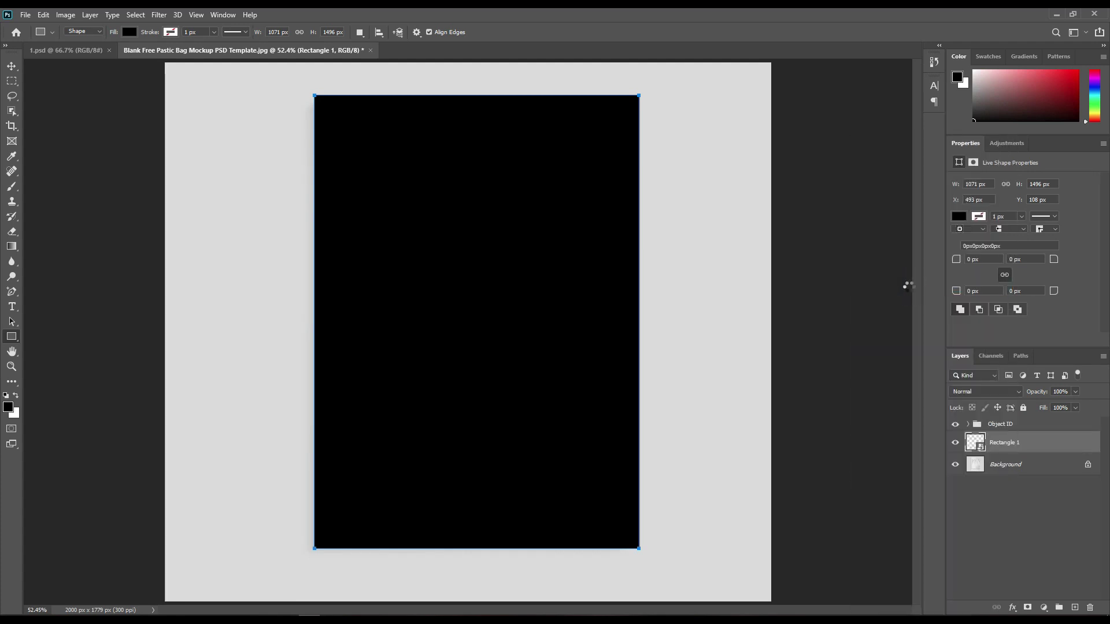
- Mask the Rectangle 1 layer with a selection loaded from Shape 1 in the Object ID group
click(968, 425)
ctrl+click(986, 464)
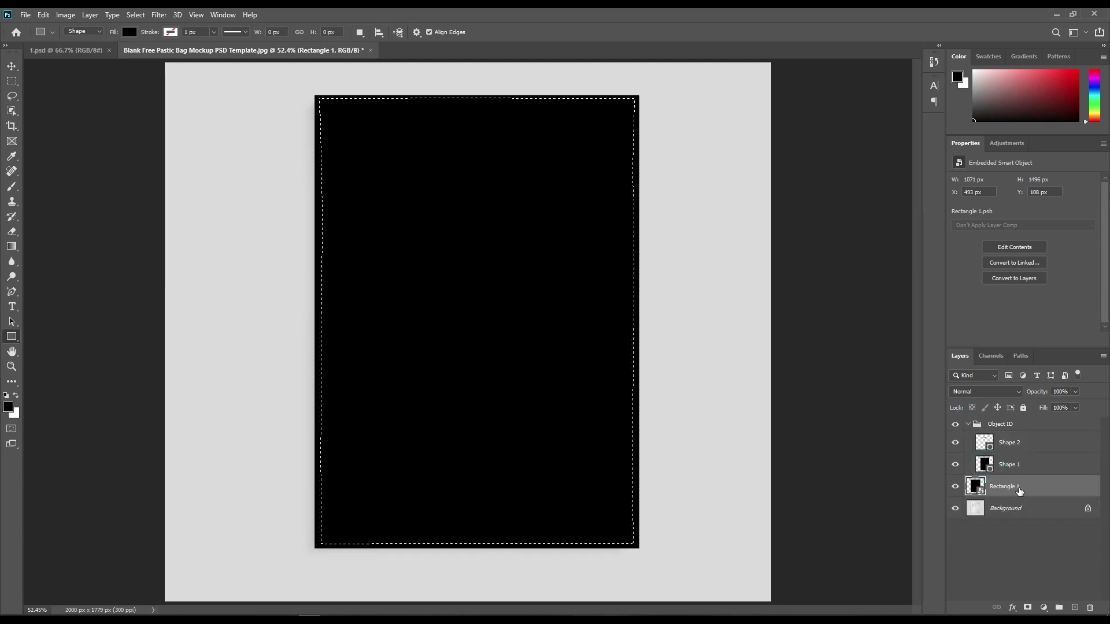
click(1028, 608)
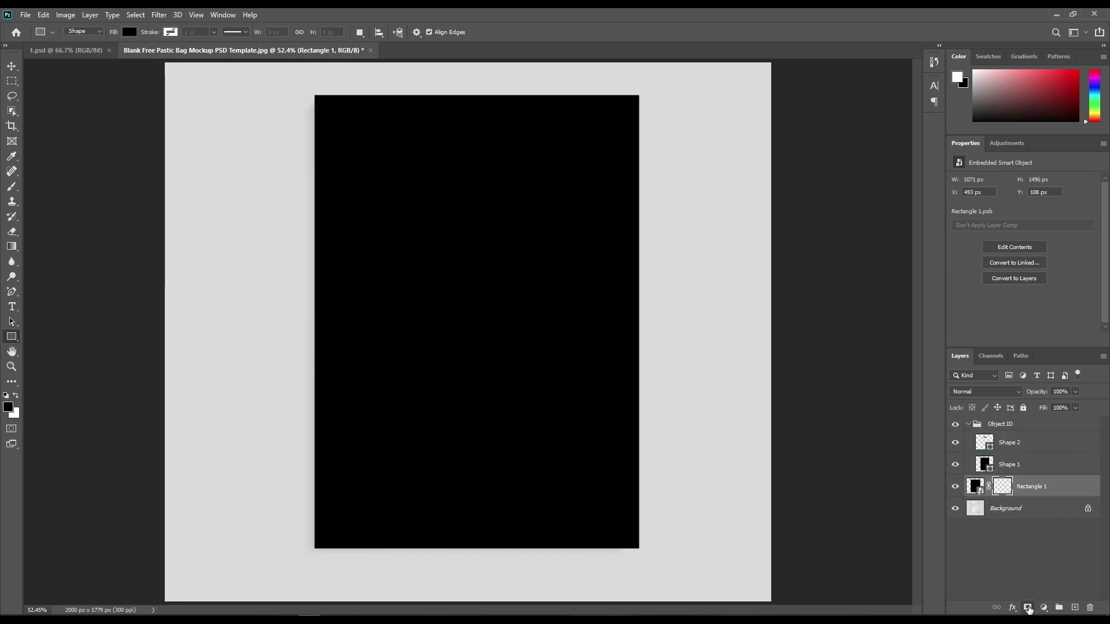
- Load Shape 2 as a selection, paint it black on Rectangle 1's mask to cut out the handle, and clear the selection
ctrl+click(991, 447)
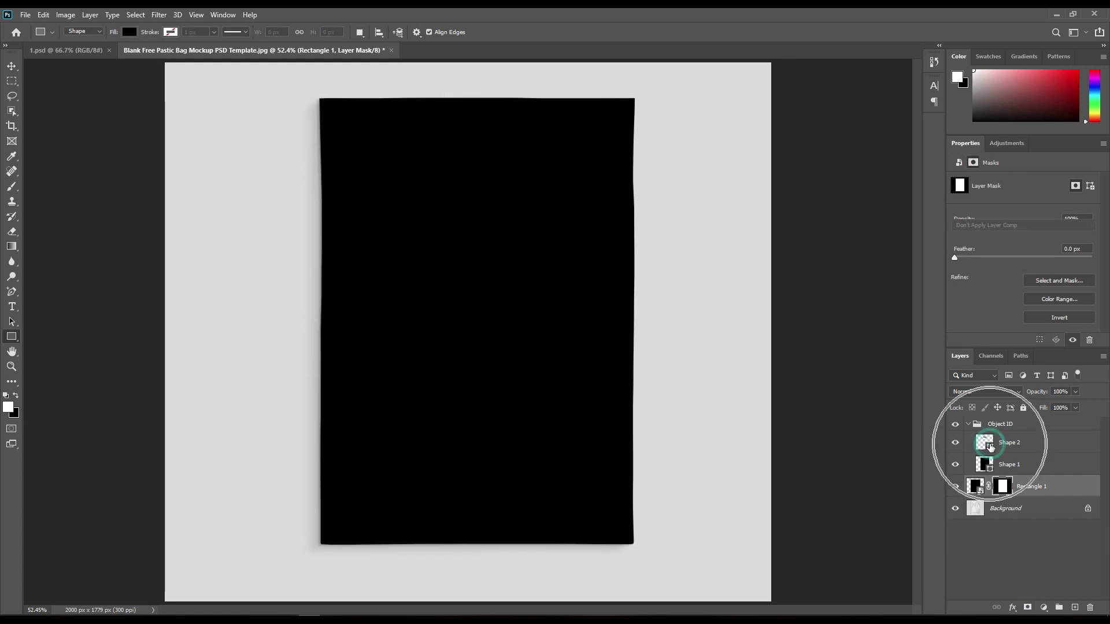
click(1002, 489)
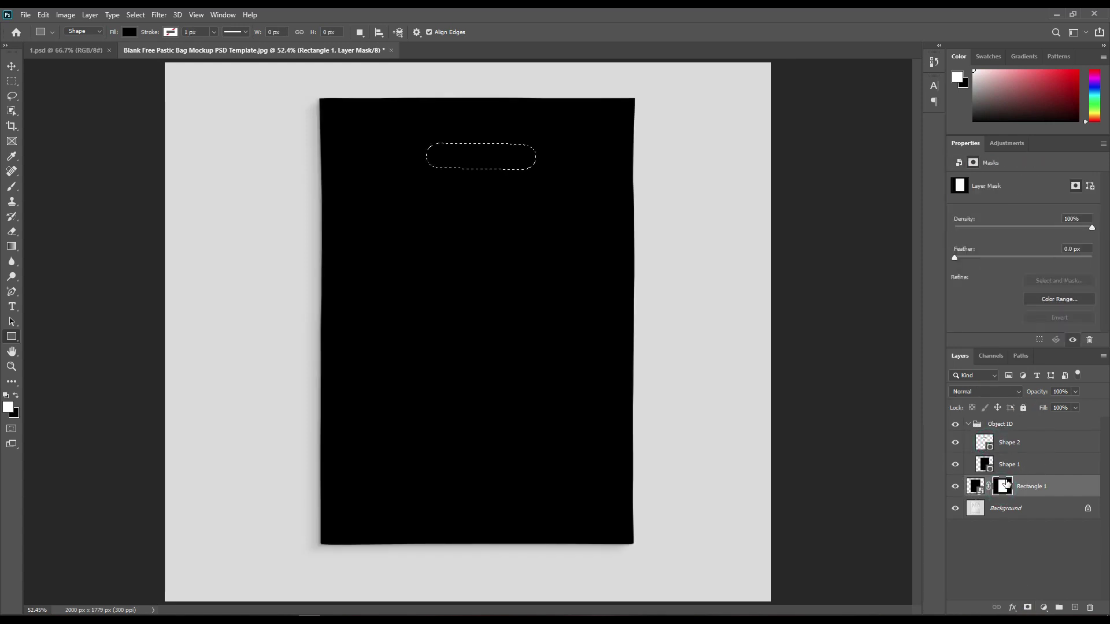
click(16, 397)
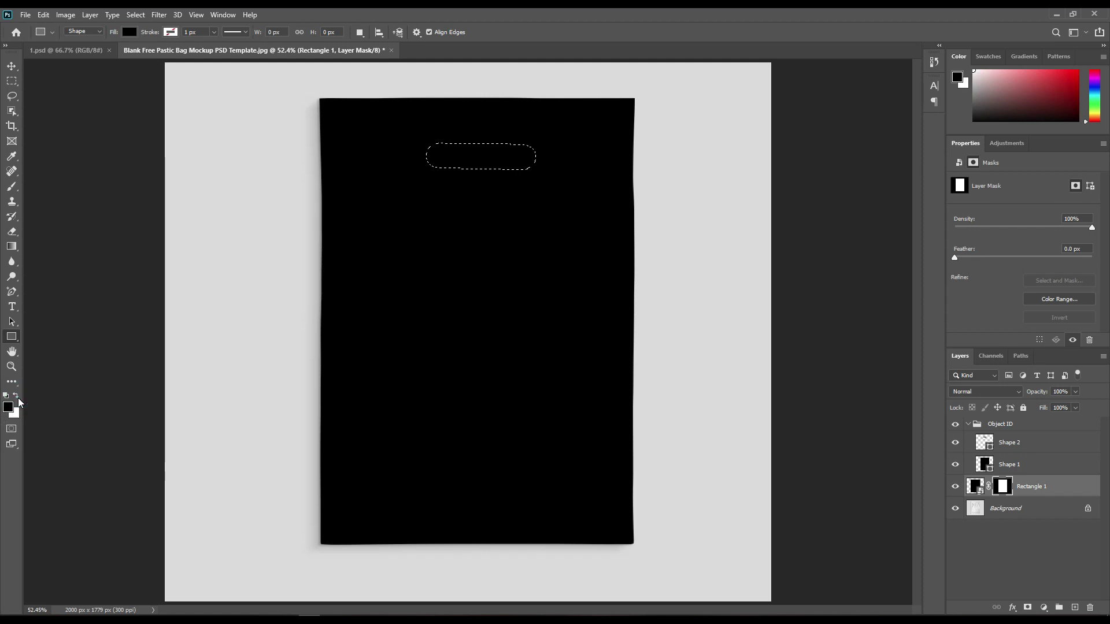
click(9, 190)
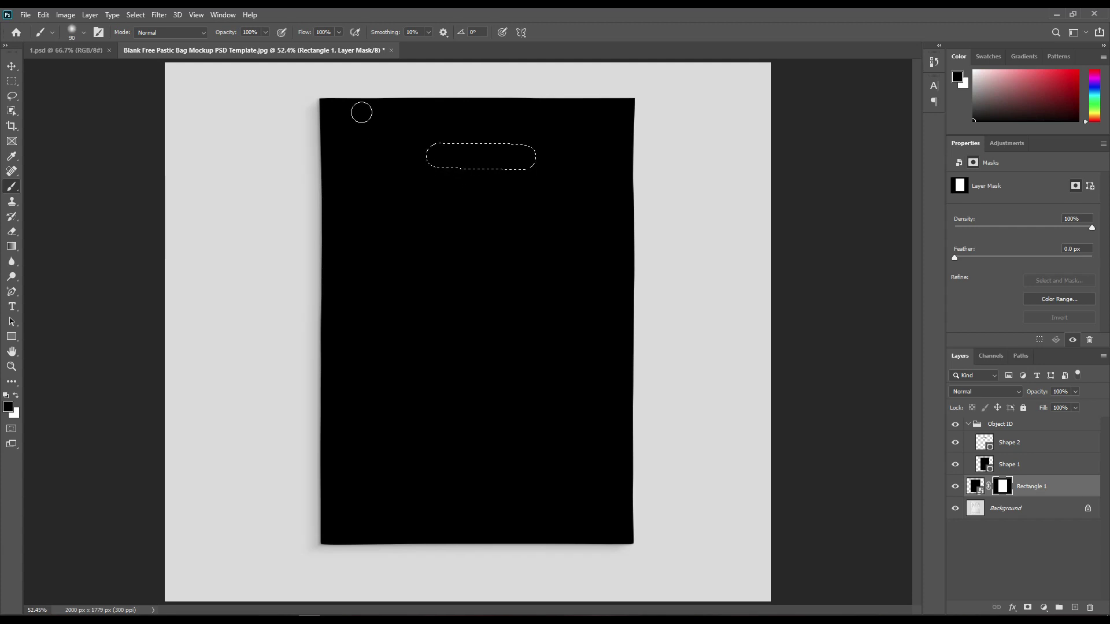
drag(449, 166, 539, 167)
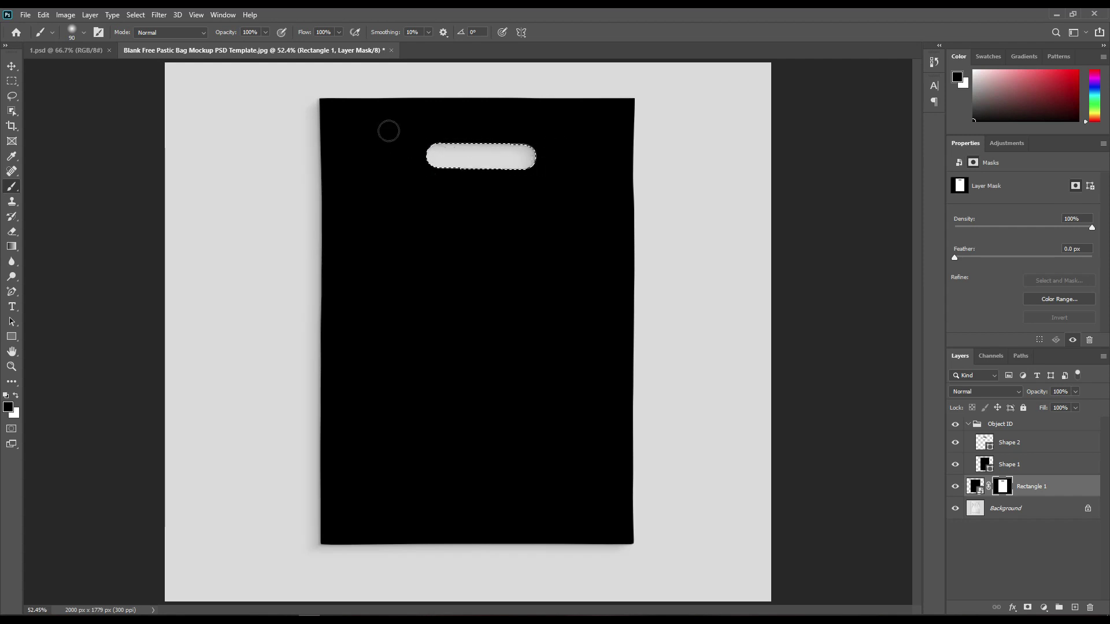
click(12, 66)
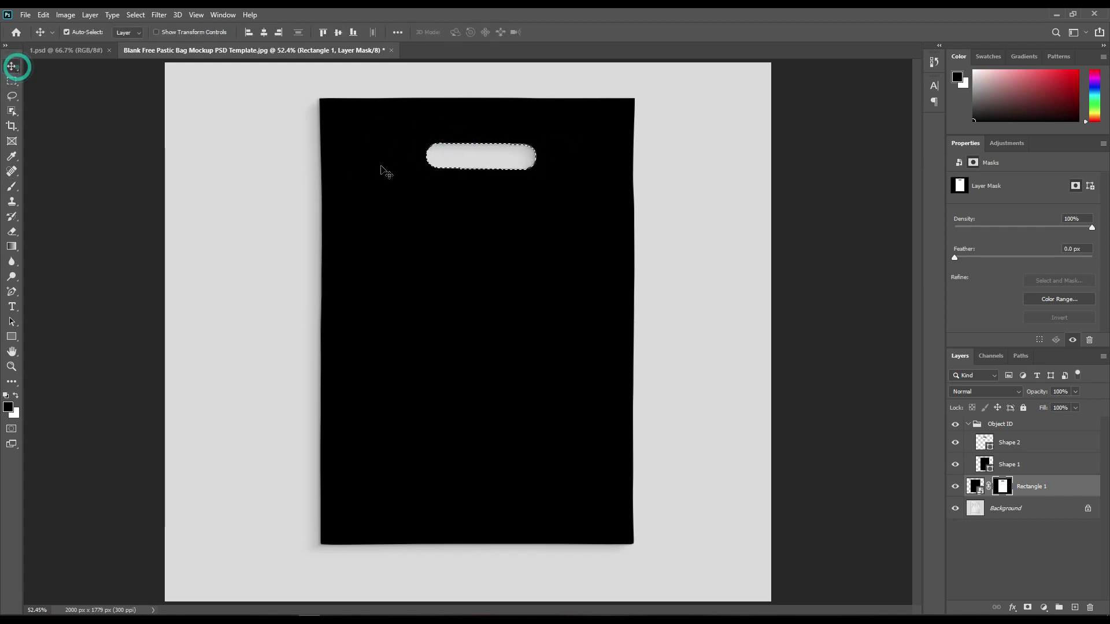
key(ctrl+d)
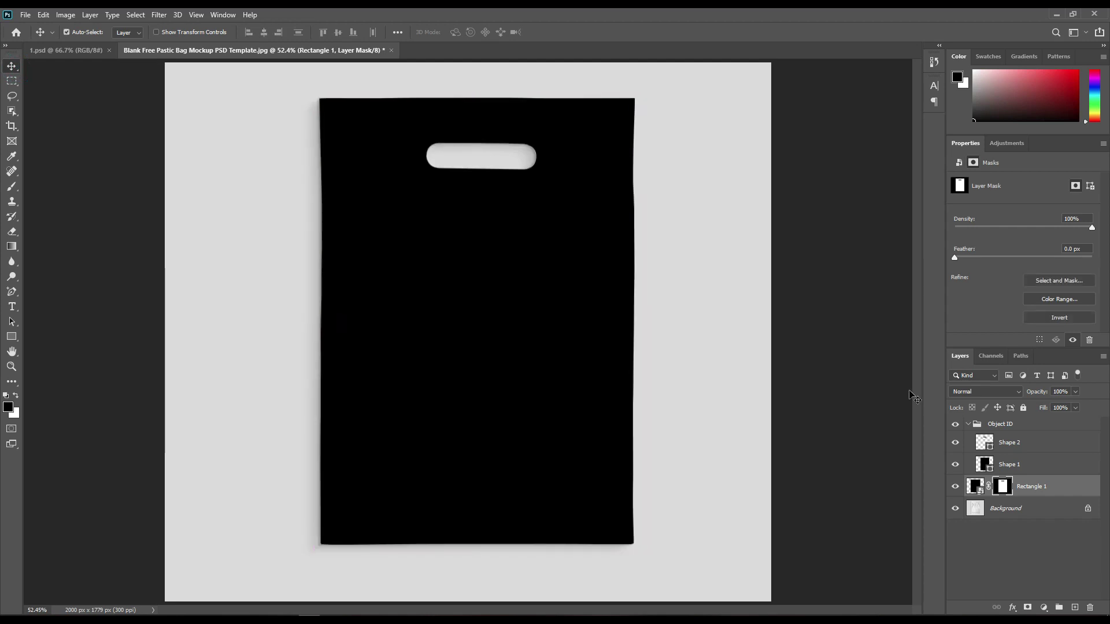
click(1021, 584)
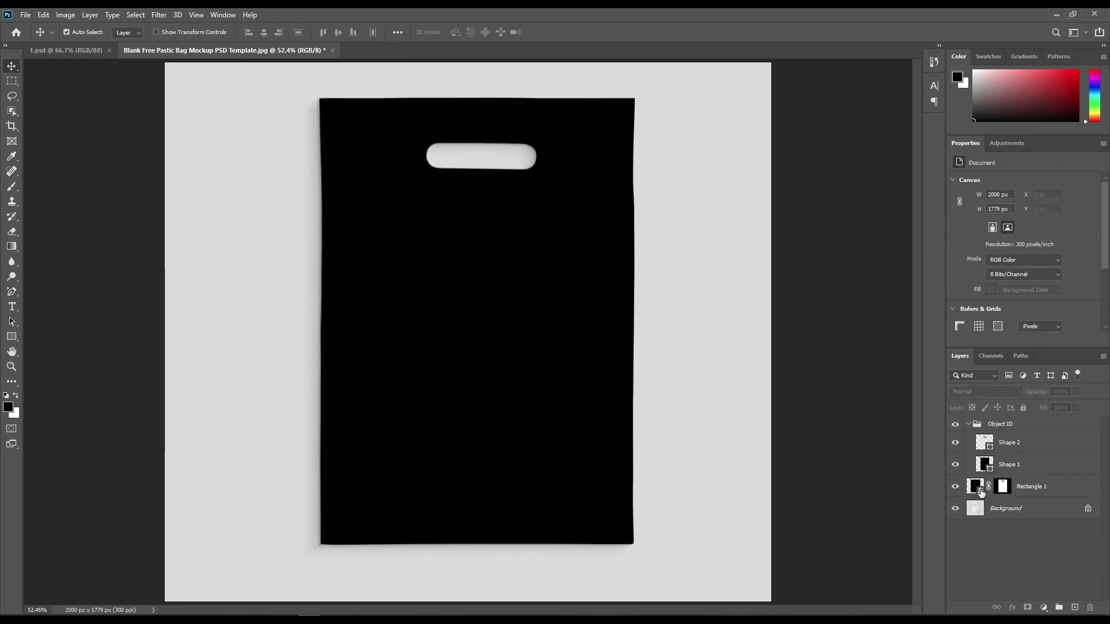
- Open the contents of the Rectangle 1 smart object for editing
click(981, 492)
double_click(980, 491)
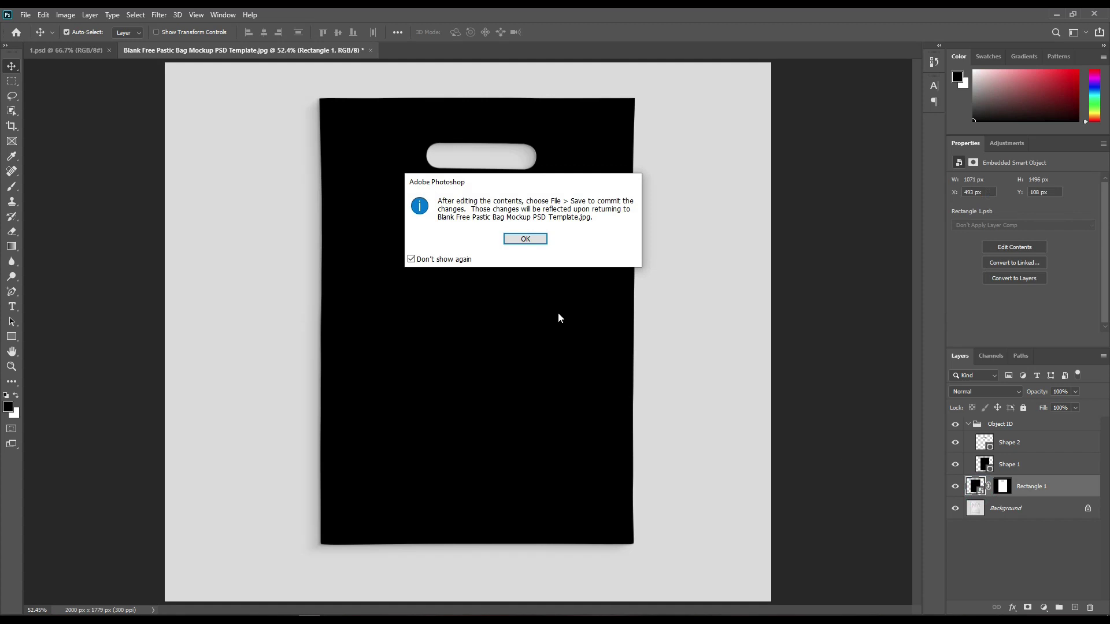
click(524, 239)
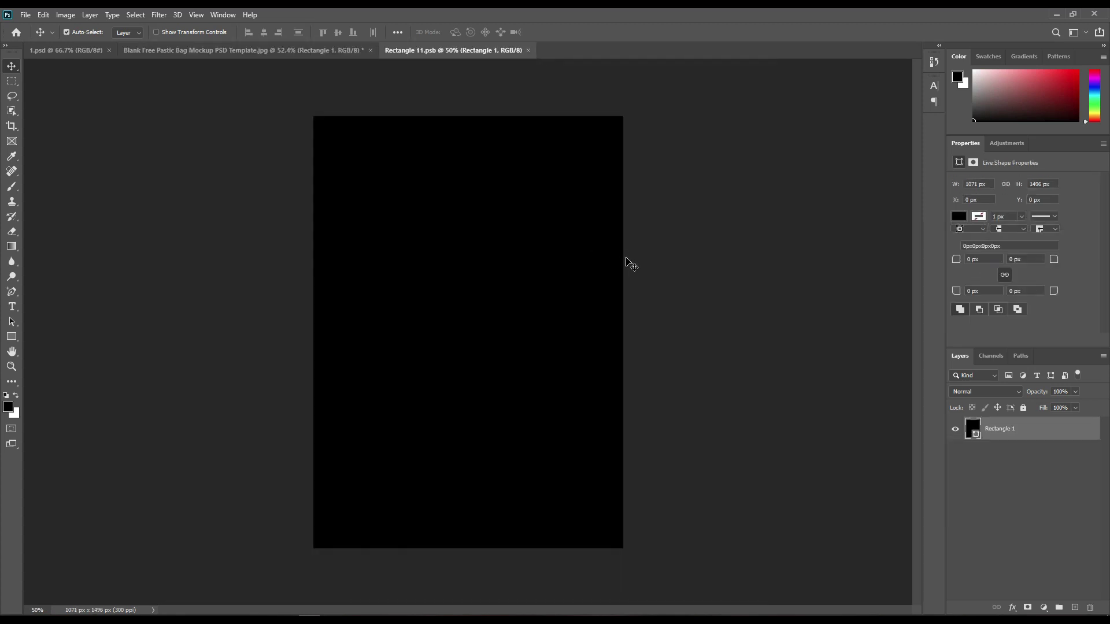
- Copy the branding artwork layers from 1.psd into the open smart object document
click(65, 51)
click(1024, 433)
scroll(1022, 434, down, 5)
click(1026, 570)
shift+click(1018, 426)
drag(1049, 567, 476, 348)
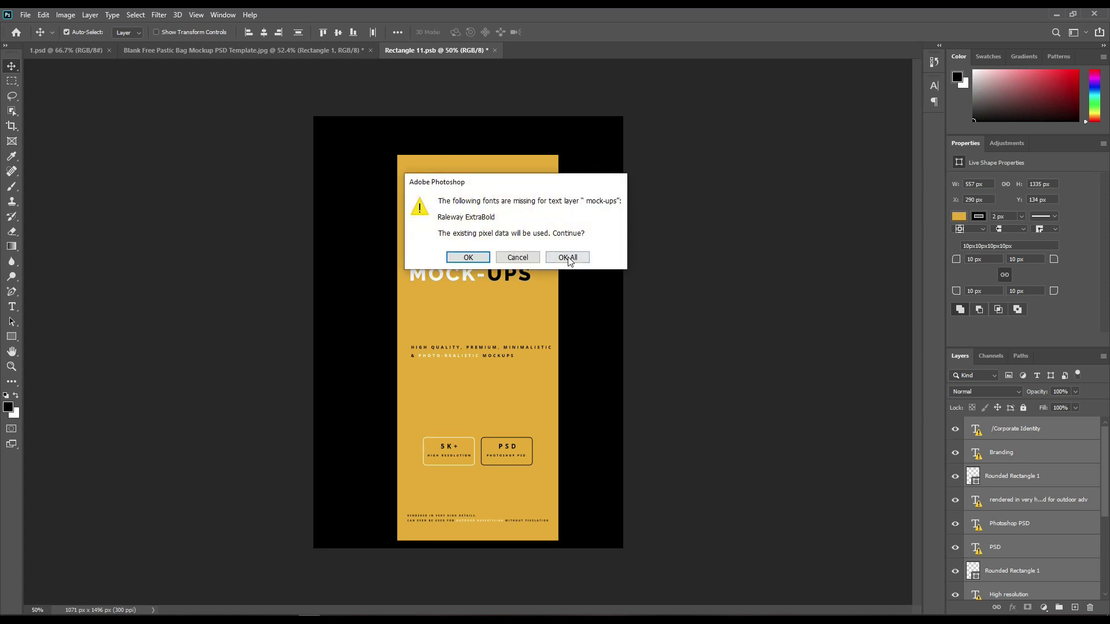
- Scale the copied artwork proportionally to about 112% so it spans the full canvas height, keeping existing pixel data for missing fonts
click(567, 258)
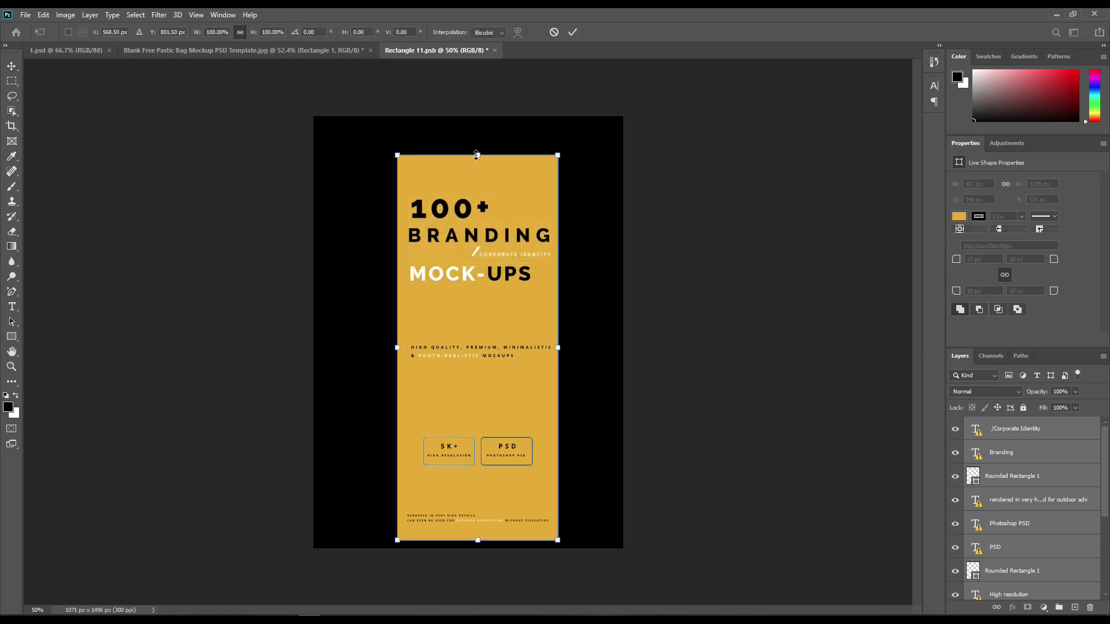
drag(476, 155, 478, 116)
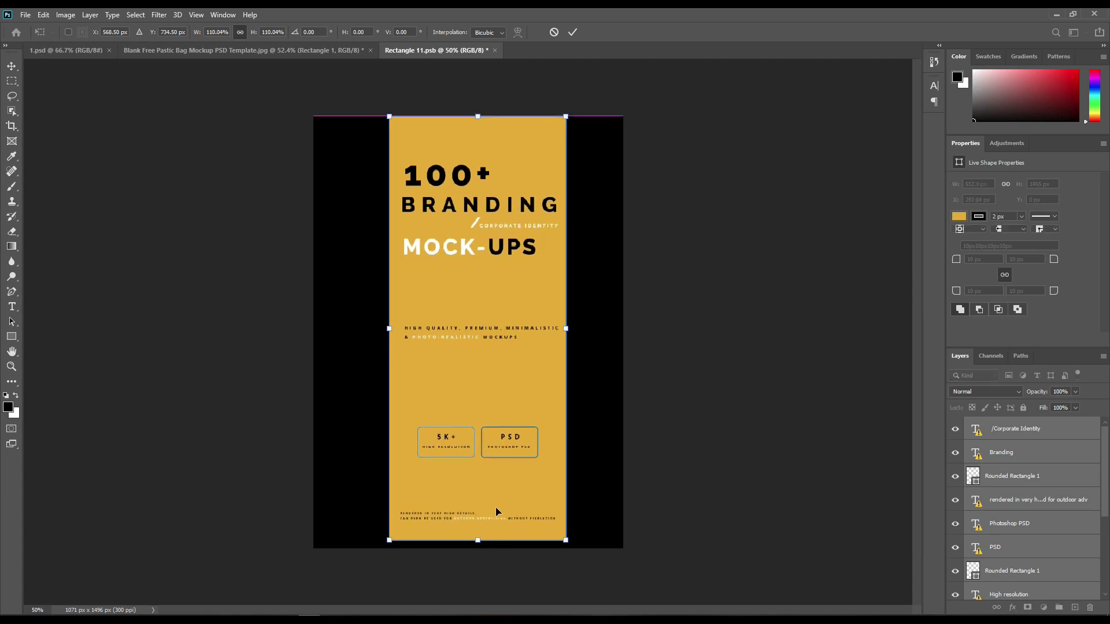
drag(477, 539, 477, 544)
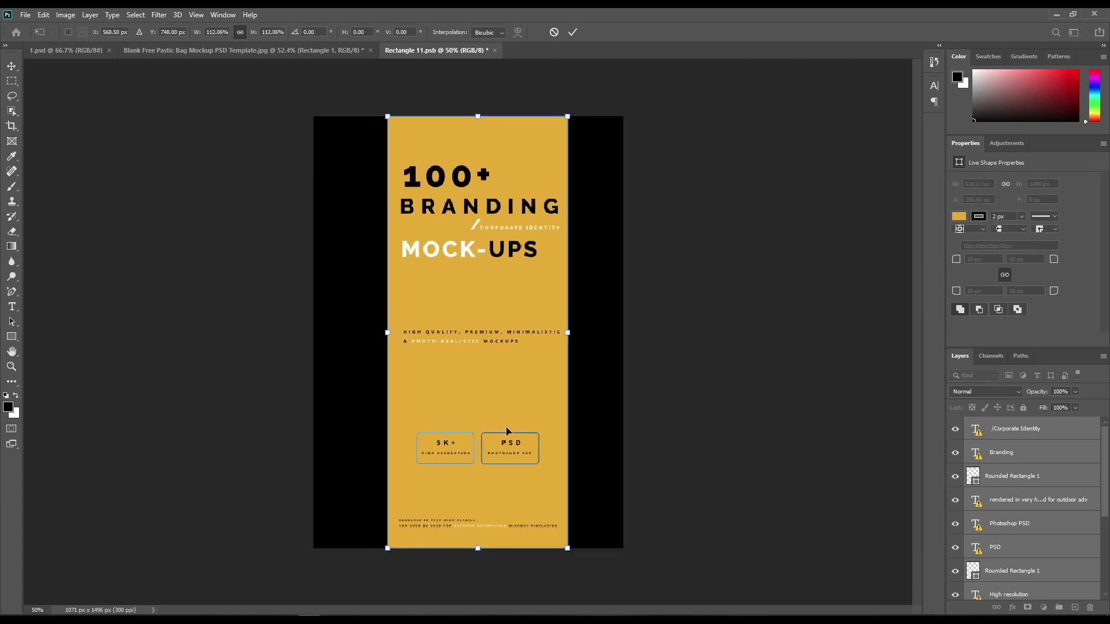
click(572, 33)
- Stretch the artwork's yellow background shape horizontally to the full 1071 px canvas width
click(696, 238)
click(563, 334)
drag(566, 333, 623, 332)
drag(387, 331, 313, 331)
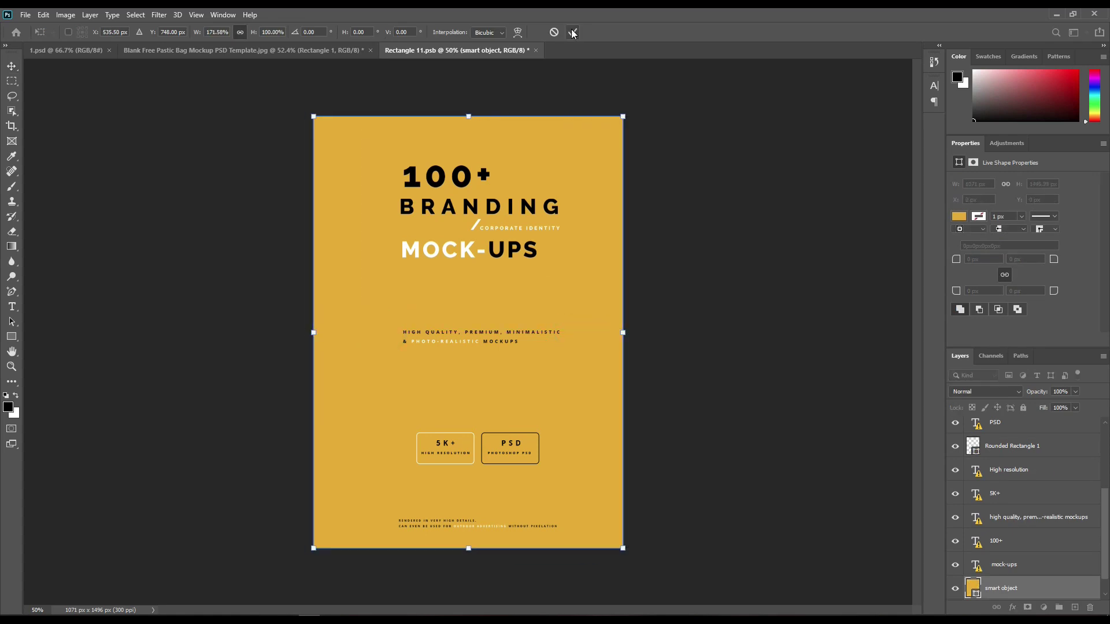
click(572, 32)
- Enlarge the 5K+ and PSD badges together with their texts and place them centred just above the footer lines
click(519, 457)
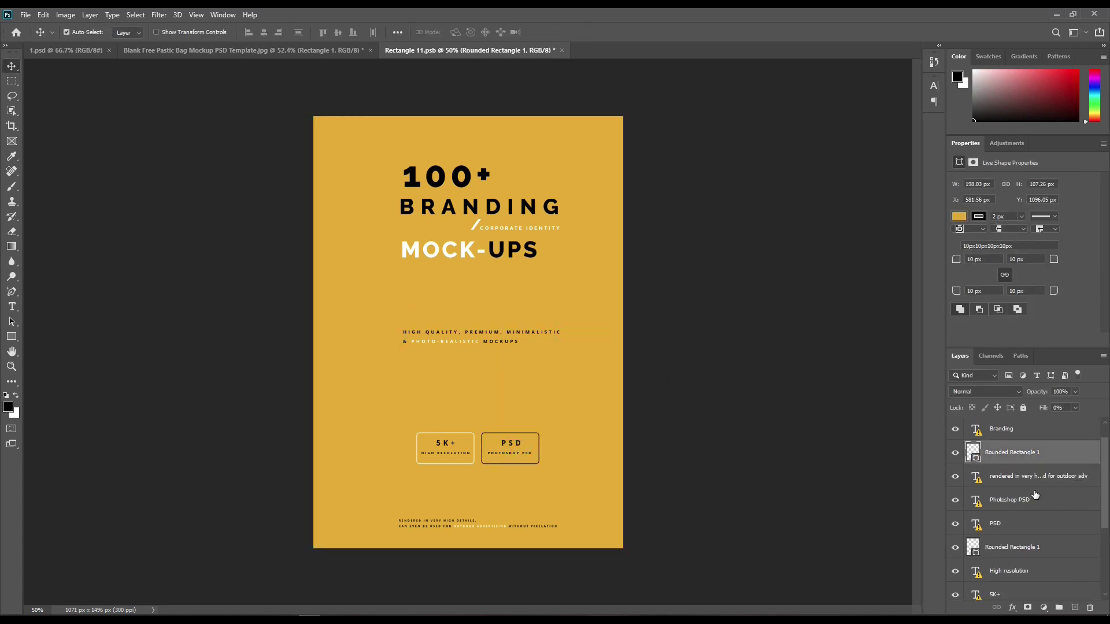
ctrl+click(1027, 500)
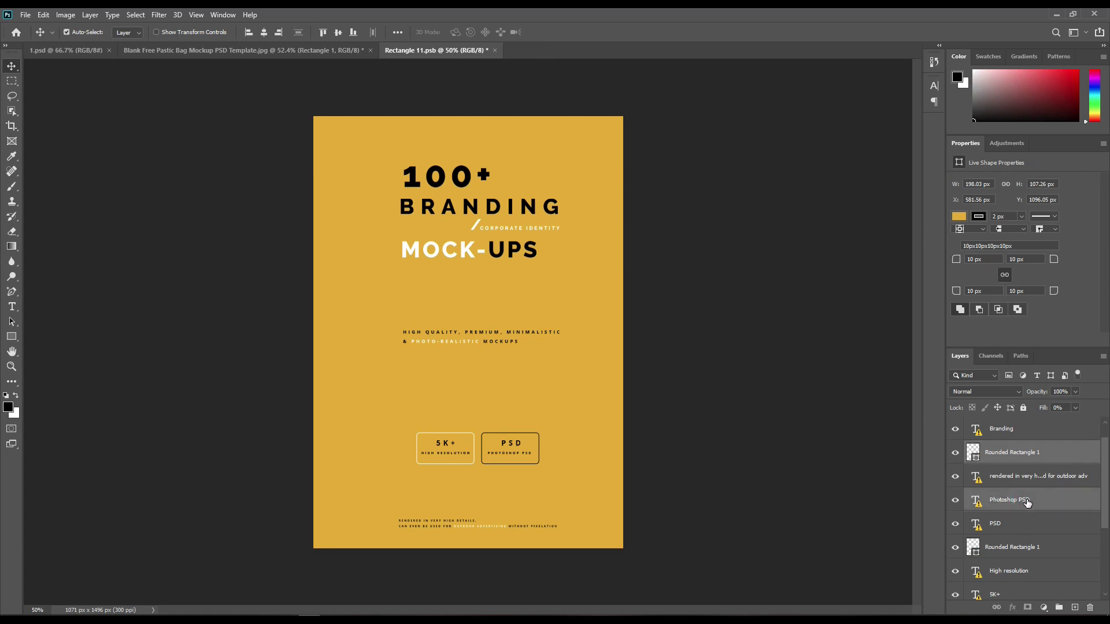
ctrl+click(1023, 549)
ctrl+click(1020, 571)
ctrl+click(1019, 592)
ctrl+click(1013, 527)
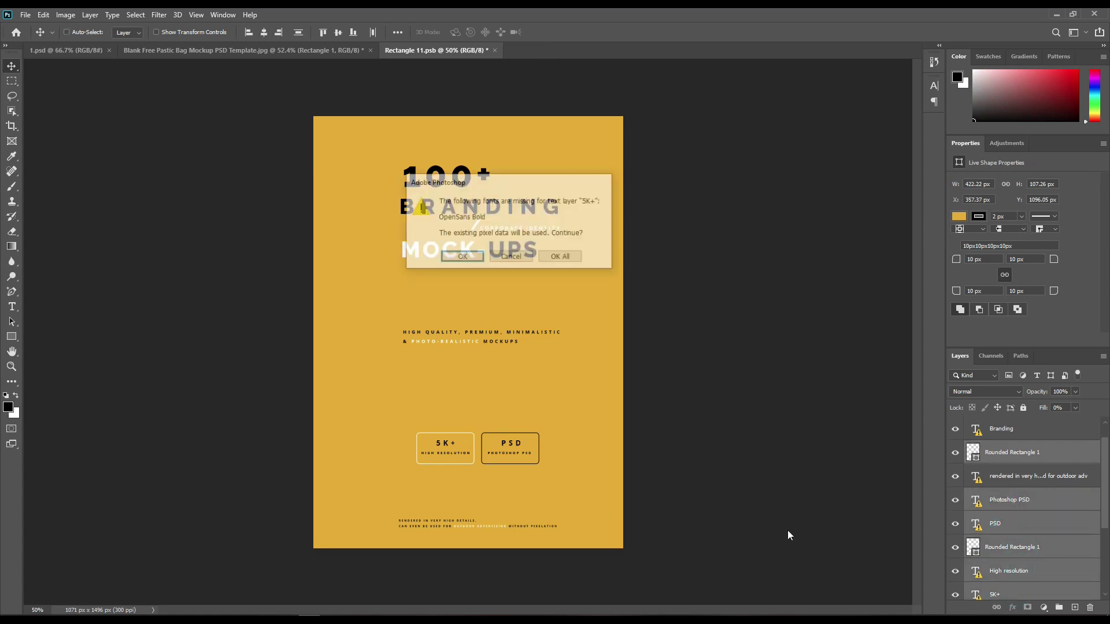
key(ctrl+t)
drag(510, 456, 584, 461)
drag(563, 479, 530, 479)
click(571, 32)
- Enlarge the two-line footer text so it spans most of the canvas width, keeping existing pixel data for missing fonts
click(436, 527)
key(ctrl+t)
key(Return)
drag(556, 526, 596, 525)
drag(399, 526, 335, 527)
click(571, 32)
- Enlarge the "High quality, premium, minimalistic" tagline and move it down to just above the badges
click(397, 32)
click(649, 99)
ctrl+click(470, 339)
key(ctrl+t)
key(Return)
drag(481, 345, 482, 428)
click(573, 32)
click(467, 248)
ctrl+click(494, 228)
key(ctrl+t)
click(580, 260)
click(572, 32)
- Enlarge the 100+, Branding, /Corporate Identity and mock-ups headline texts together and move them down to sit above the tagline
scroll(1072, 509, down, 3)
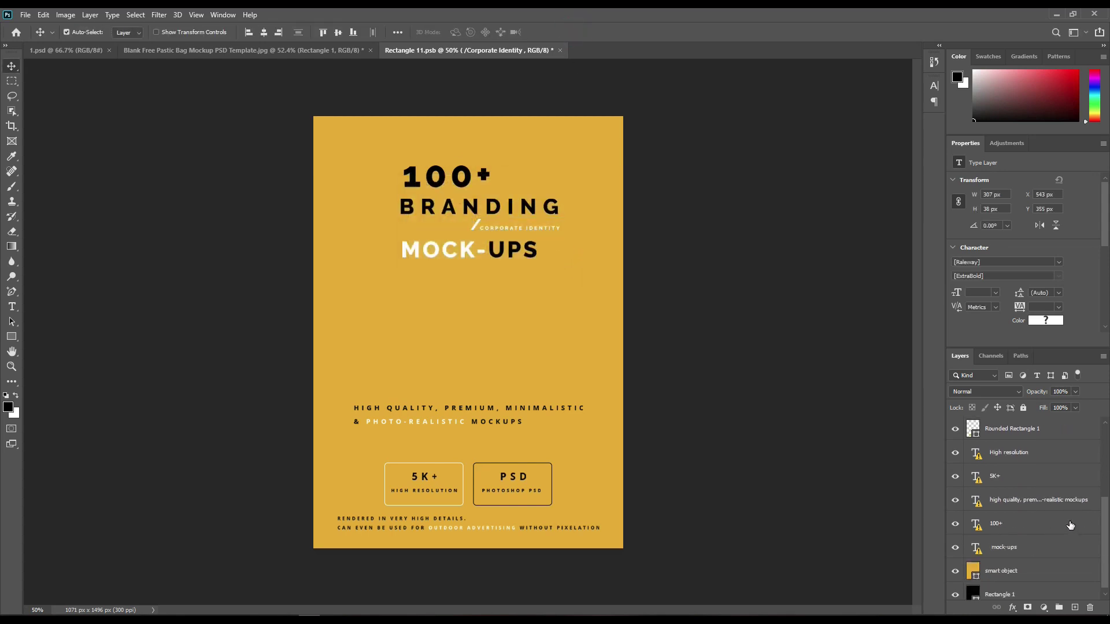
ctrl+click(1017, 541)
ctrl+click(1021, 517)
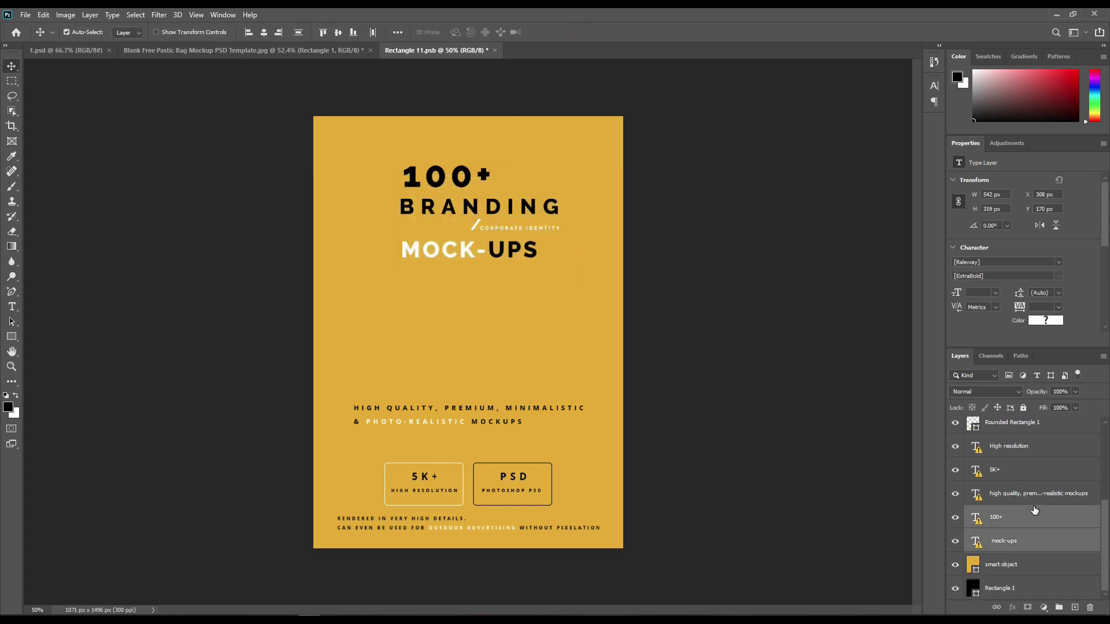
scroll(1034, 510, up, 5)
ctrl+click(1010, 456)
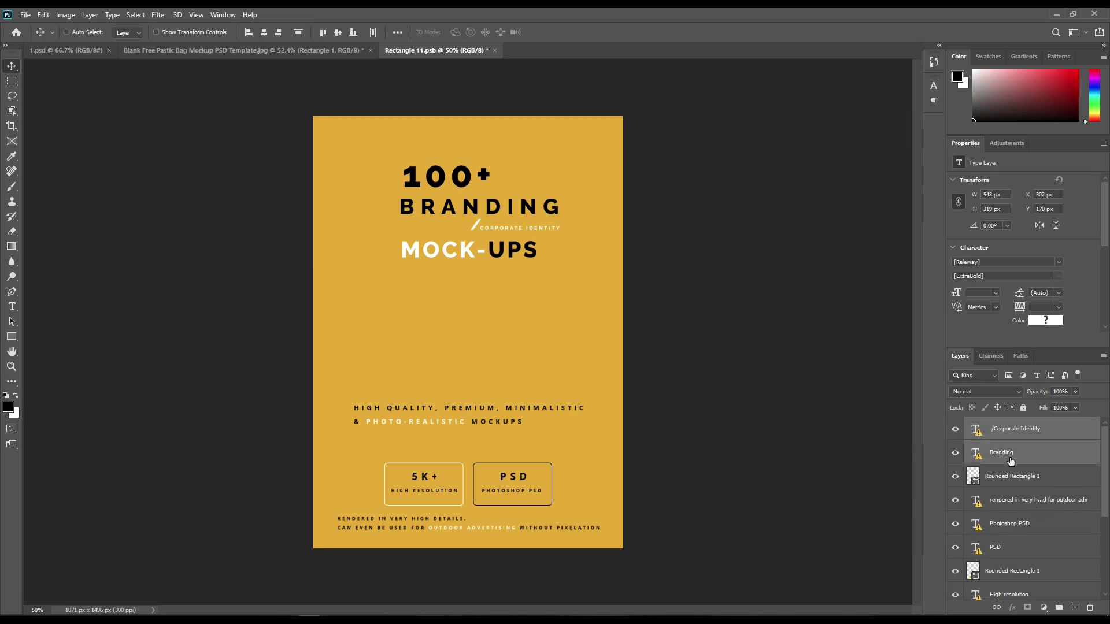
key(ctrl+t)
drag(481, 254, 494, 338)
click(634, 92)
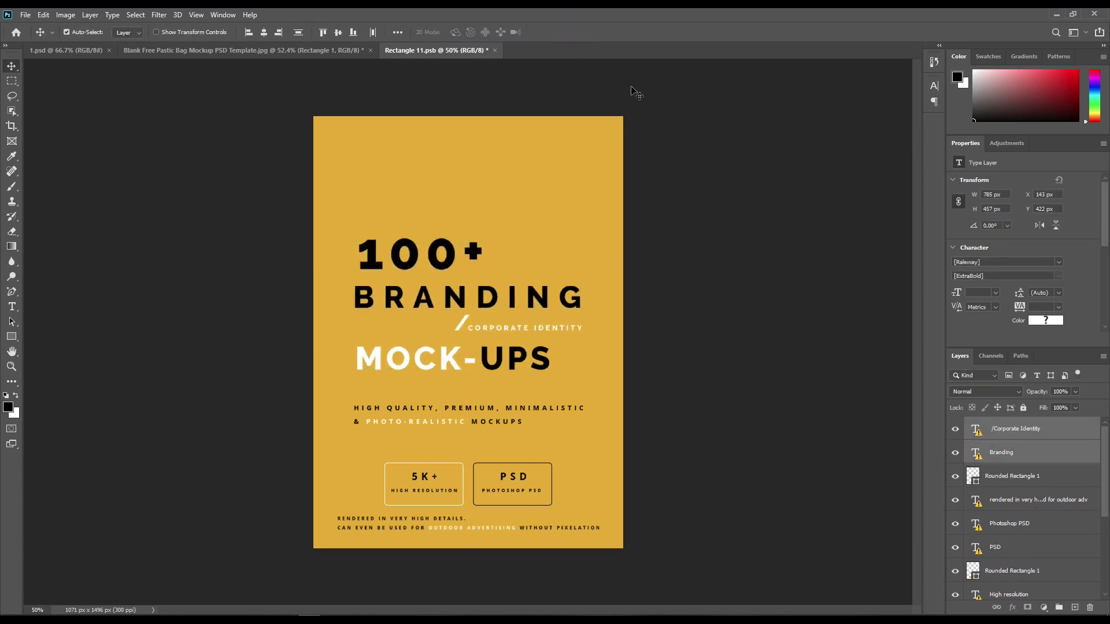
- Save the smart object's contents and return to the plastic bag mockup document
click(26, 15)
click(47, 147)
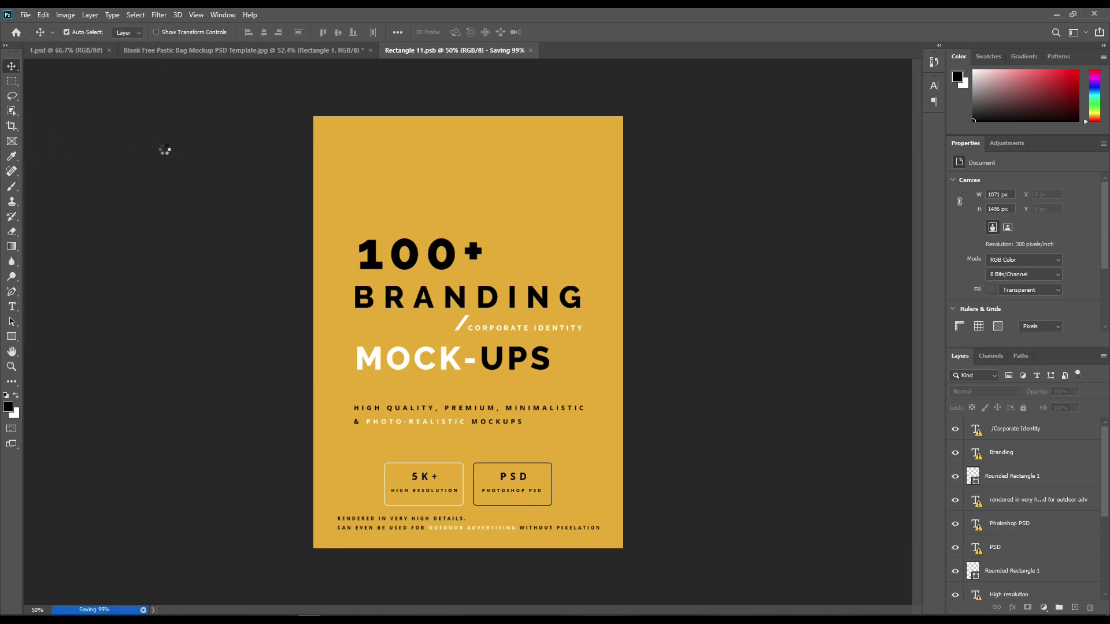
click(191, 51)
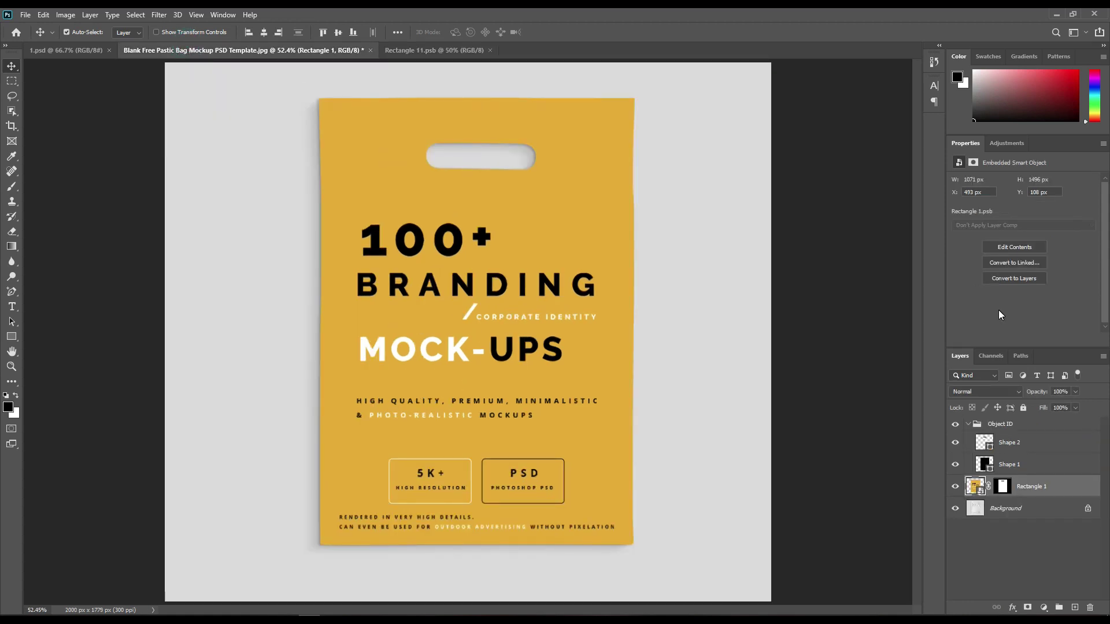
- Collapse the Object ID group, load the Rectangle 1 mask as a selection and copy that area of the Background to a new layer
click(969, 425)
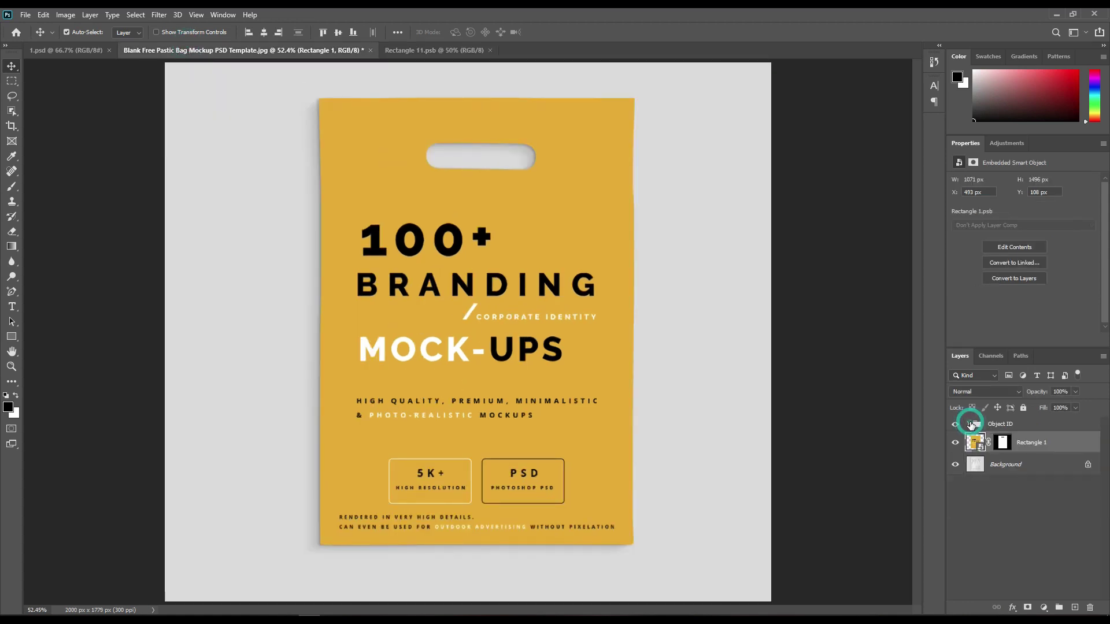
ctrl+click(1006, 450)
click(1004, 464)
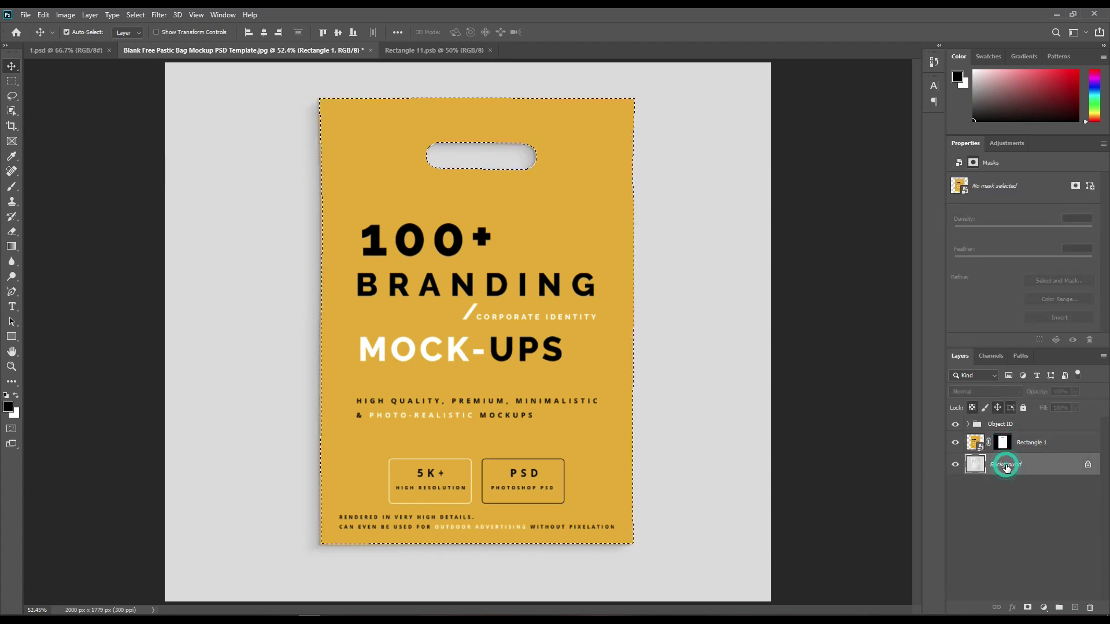
key(ctrl+j)
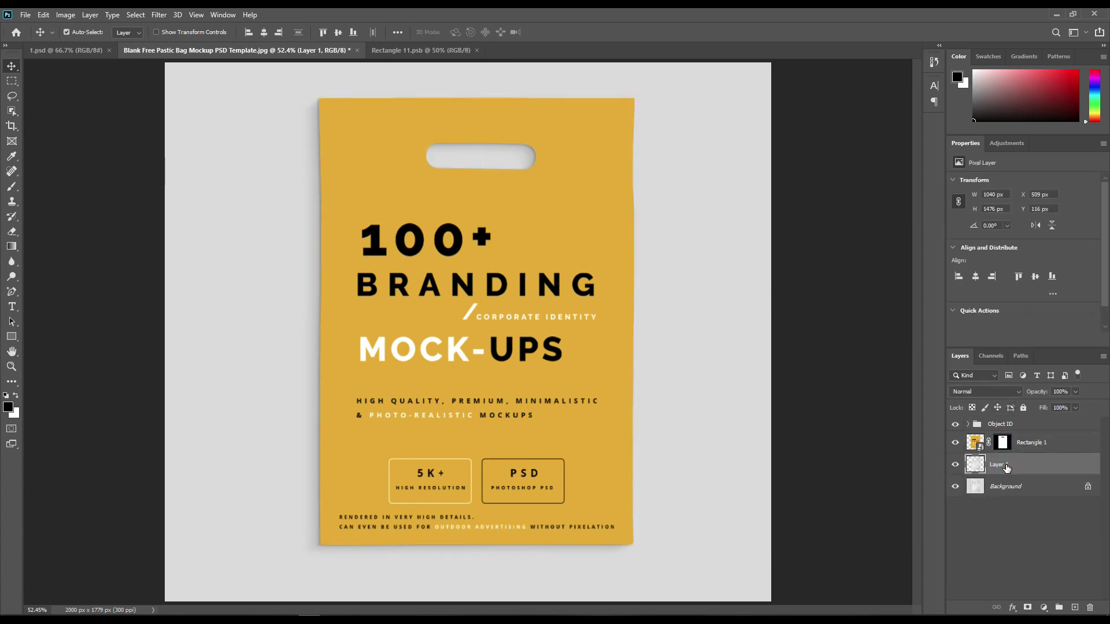
- Move the copied bag layer above Rectangle 1 and duplicate it twice
drag(1007, 467, 1009, 440)
key(ctrl+j)
key(ctrl+j)
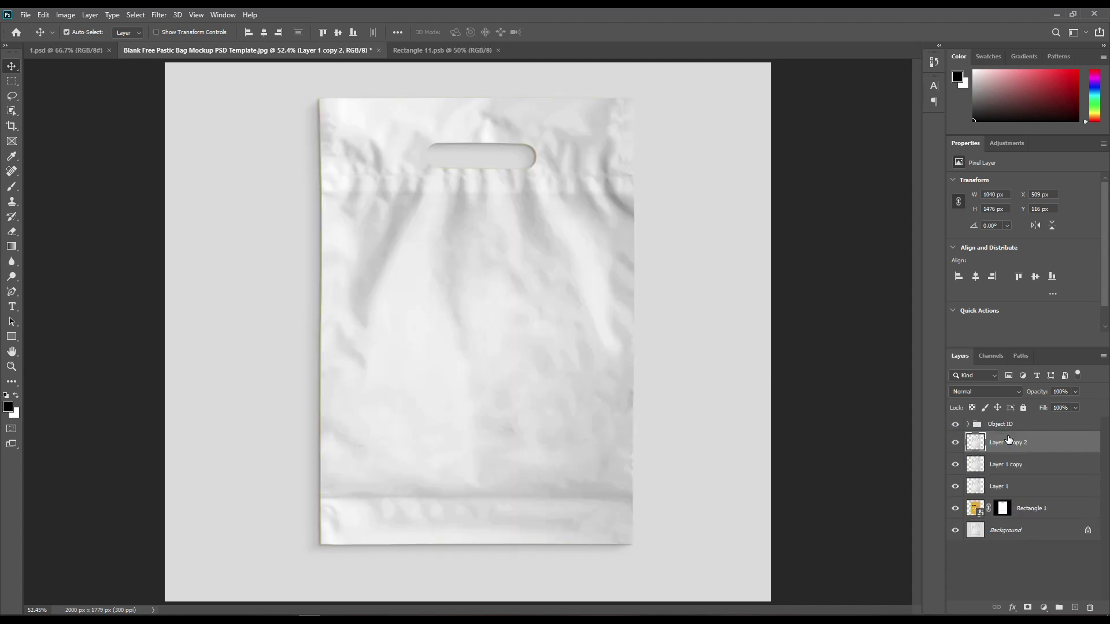
- Rename the three bag copies, from lowest to highest, as Shadow, Midtone and Light
double_click(999, 486)
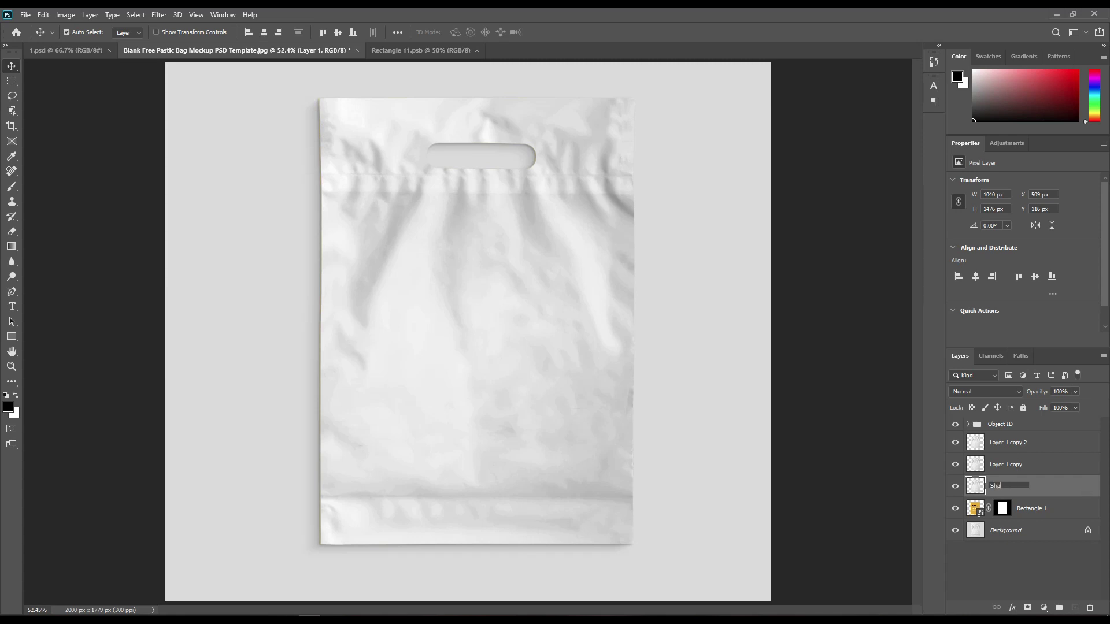
click(1086, 487)
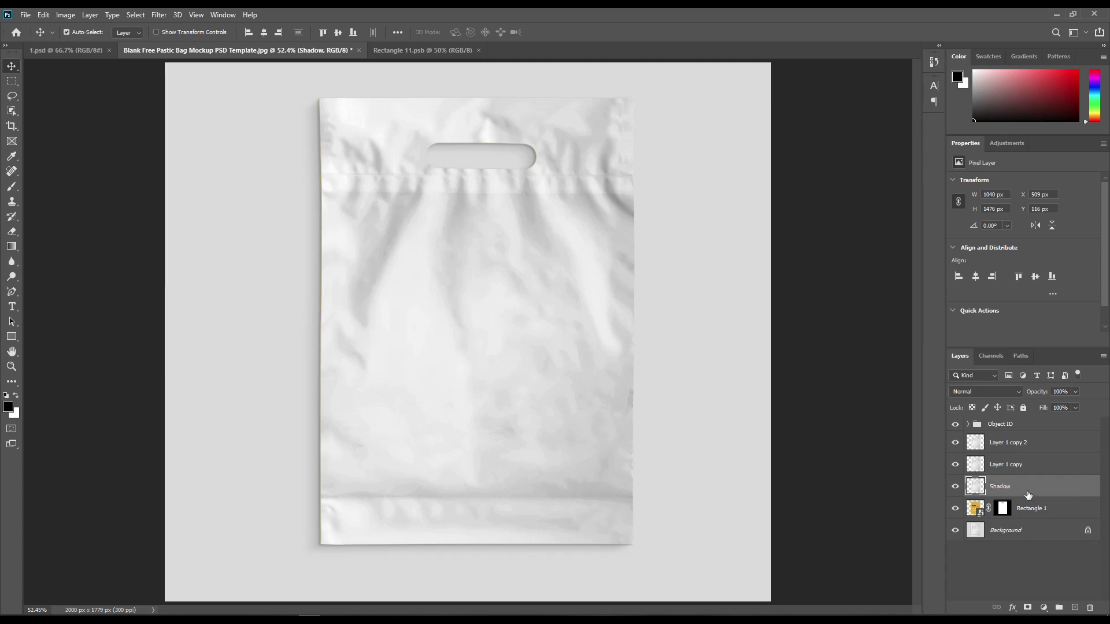
double_click(1007, 465)
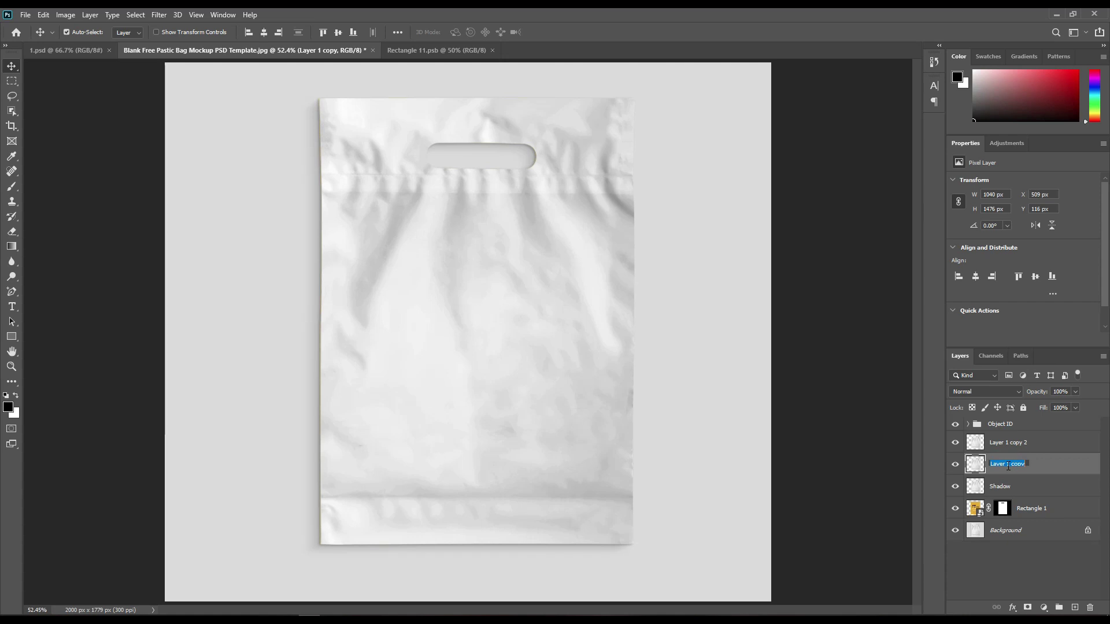
key(Return)
double_click(1010, 444)
text(Light)
key(Return)
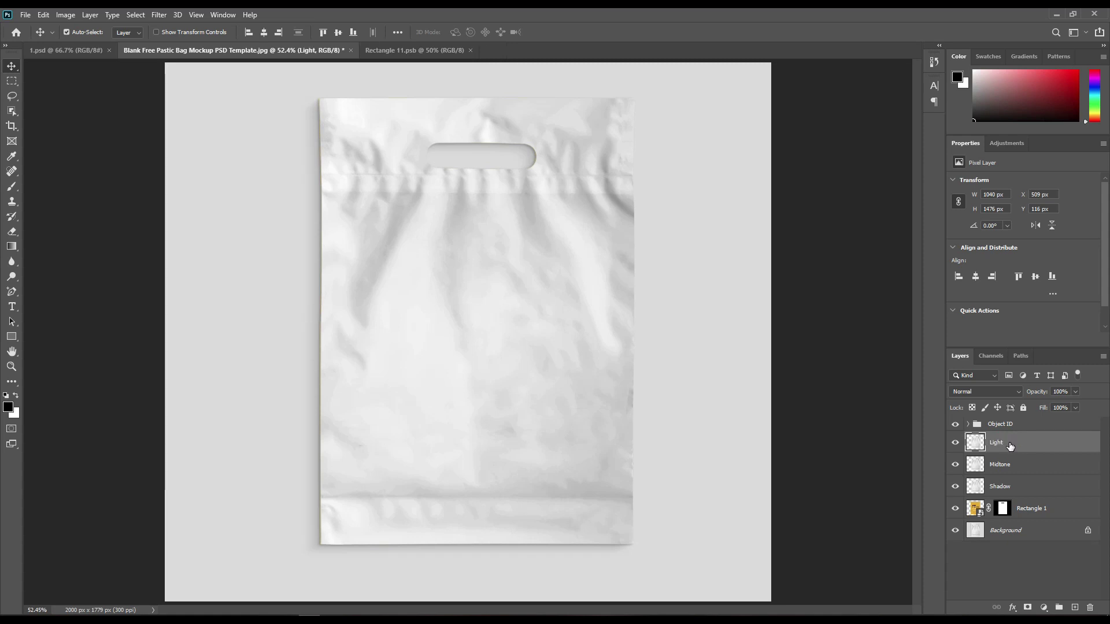
- Hide the Light and Midtone layers and set the Shadow layer's blend mode to Linear Burn
click(955, 442)
click(955, 464)
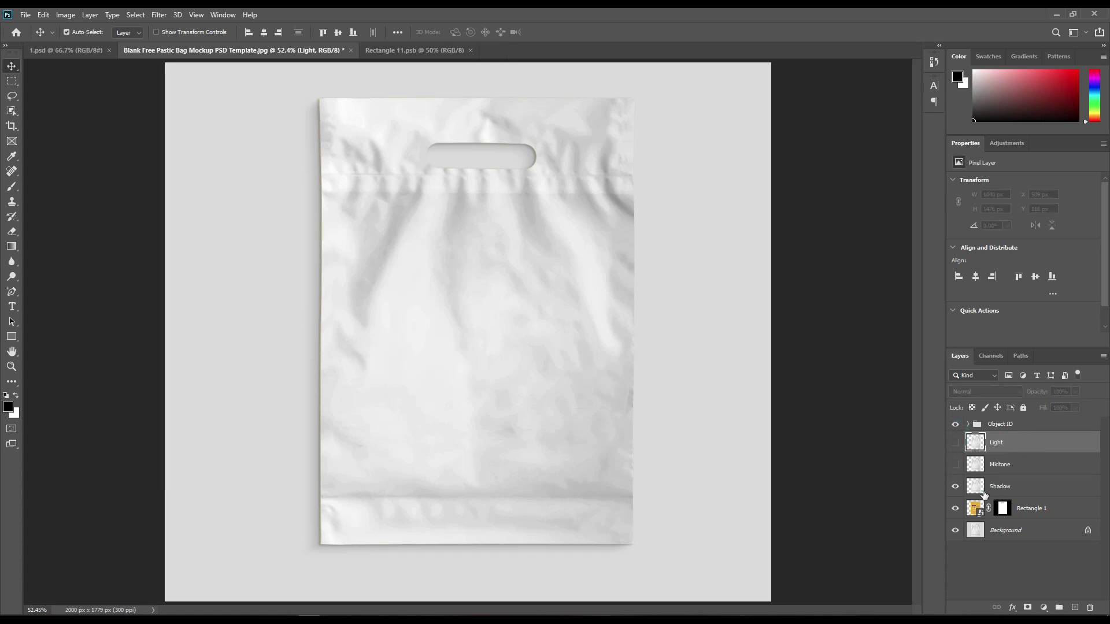
click(986, 489)
click(993, 393)
click(992, 392)
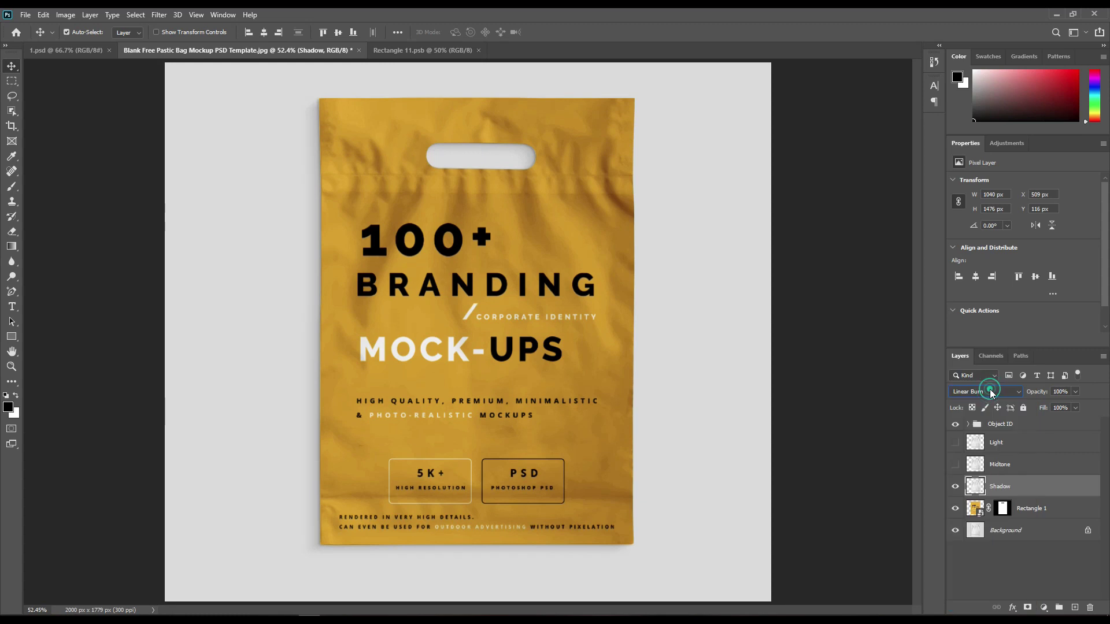
- Show the Midtone layer and set its blend mode to Linear Dodge (Add)
click(955, 465)
click(997, 465)
click(988, 392)
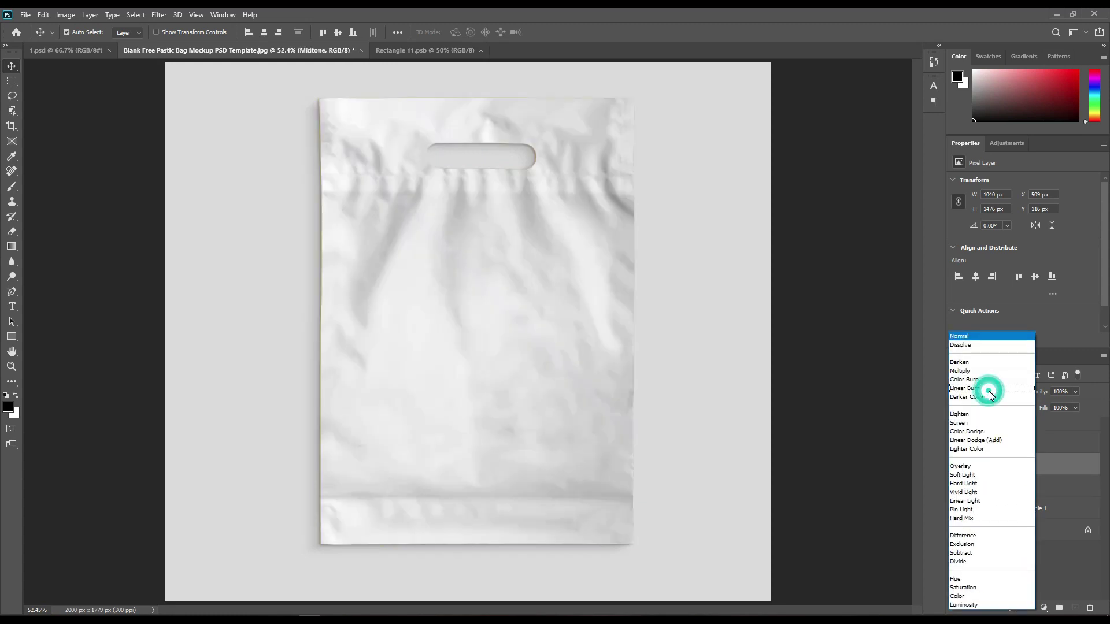
click(1004, 442)
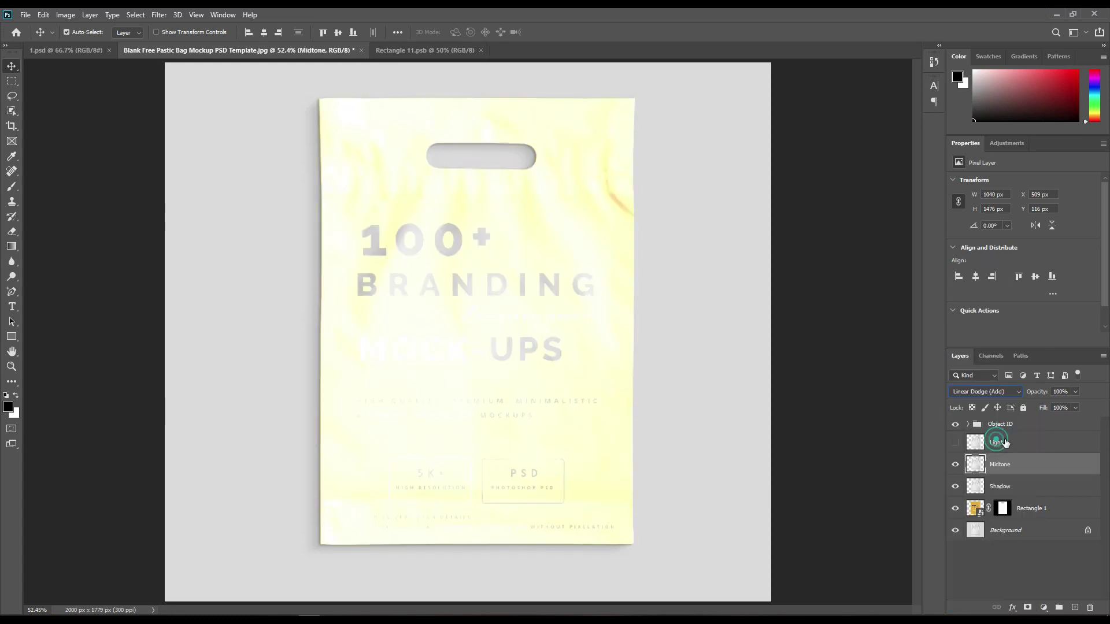
- Apply Levels to the Midtone layer with input black at 201 and output white at about 52
click(63, 15)
mouse_move(92, 42)
click(200, 56)
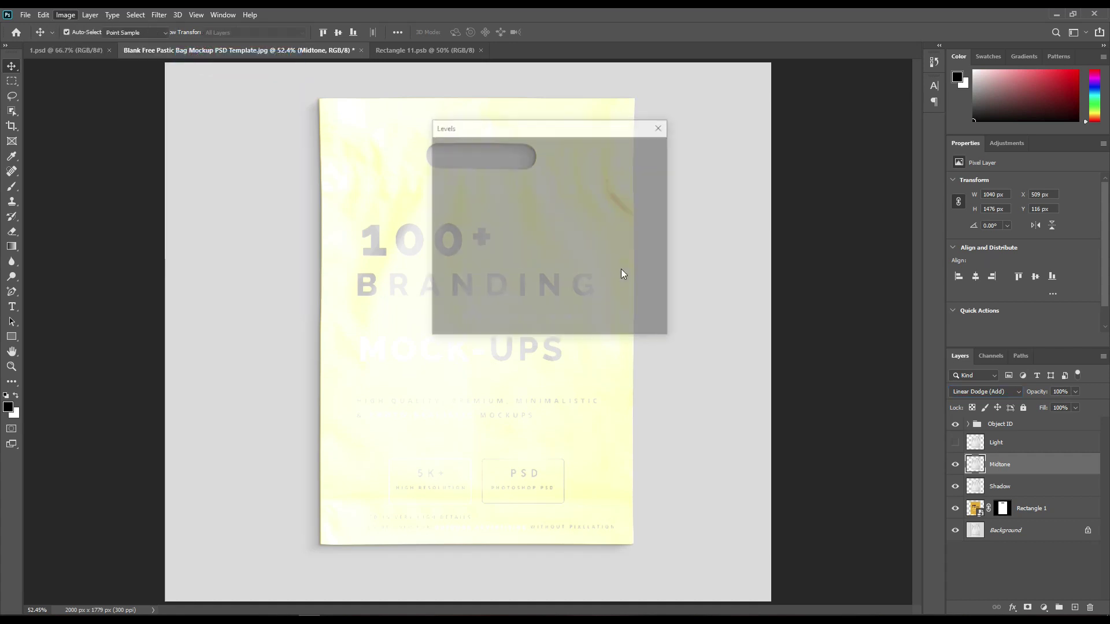
drag(446, 256, 559, 256)
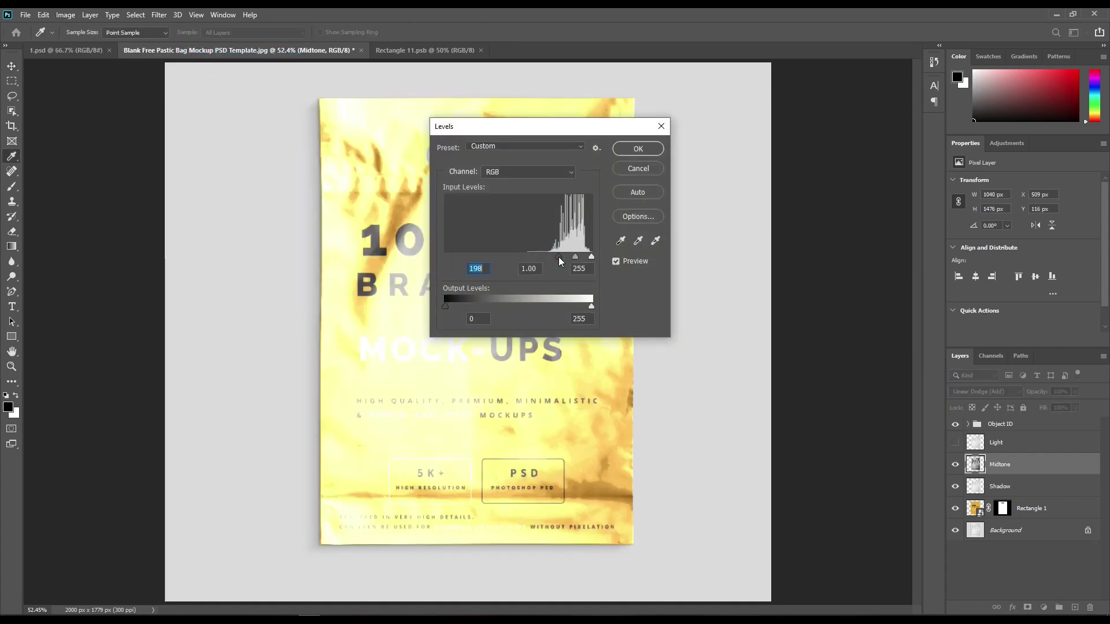
drag(591, 307, 491, 307)
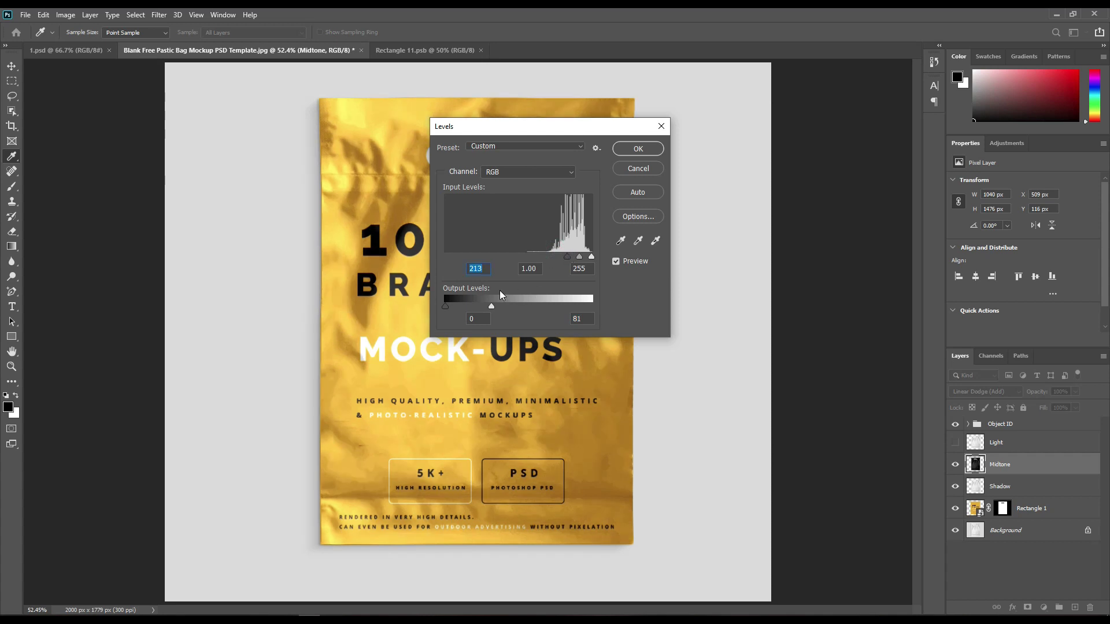
drag(490, 306, 475, 306)
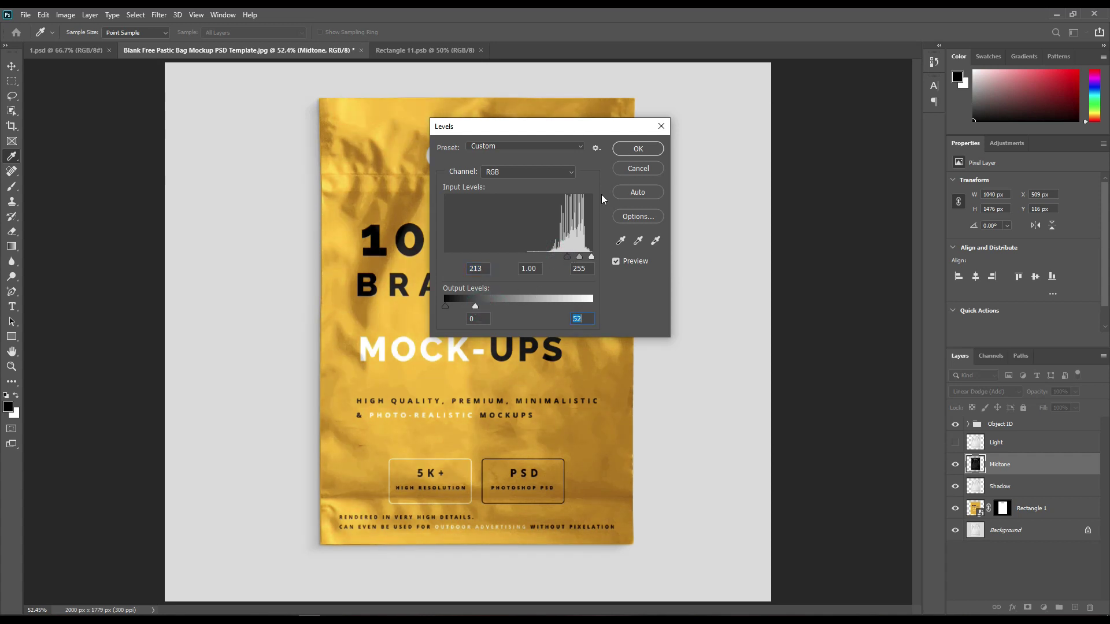
drag(568, 256, 560, 256)
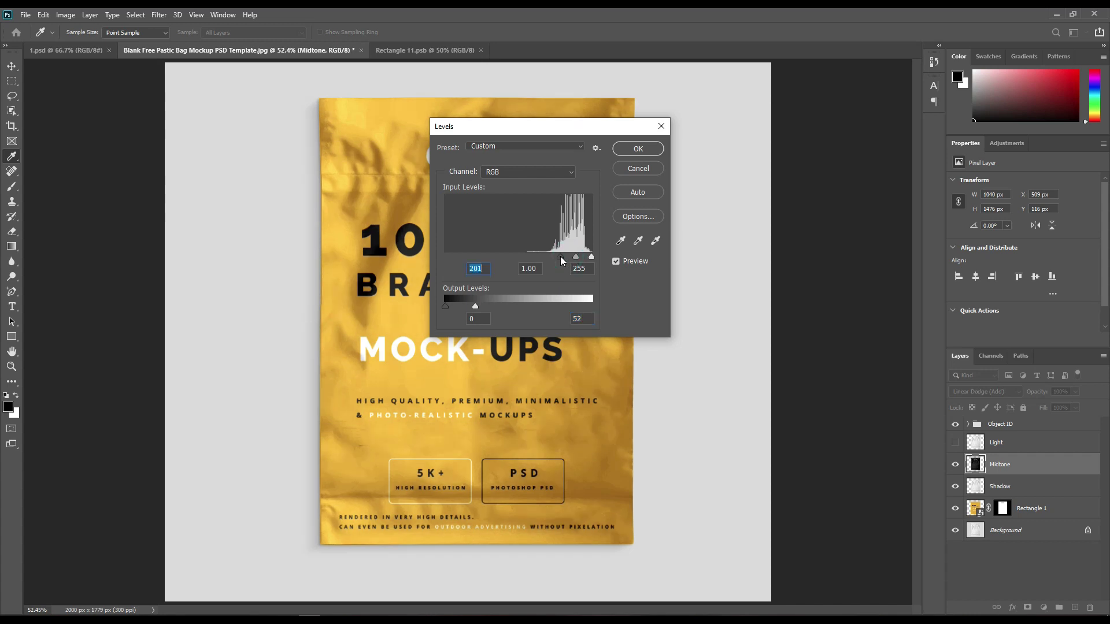
click(476, 307)
click(635, 151)
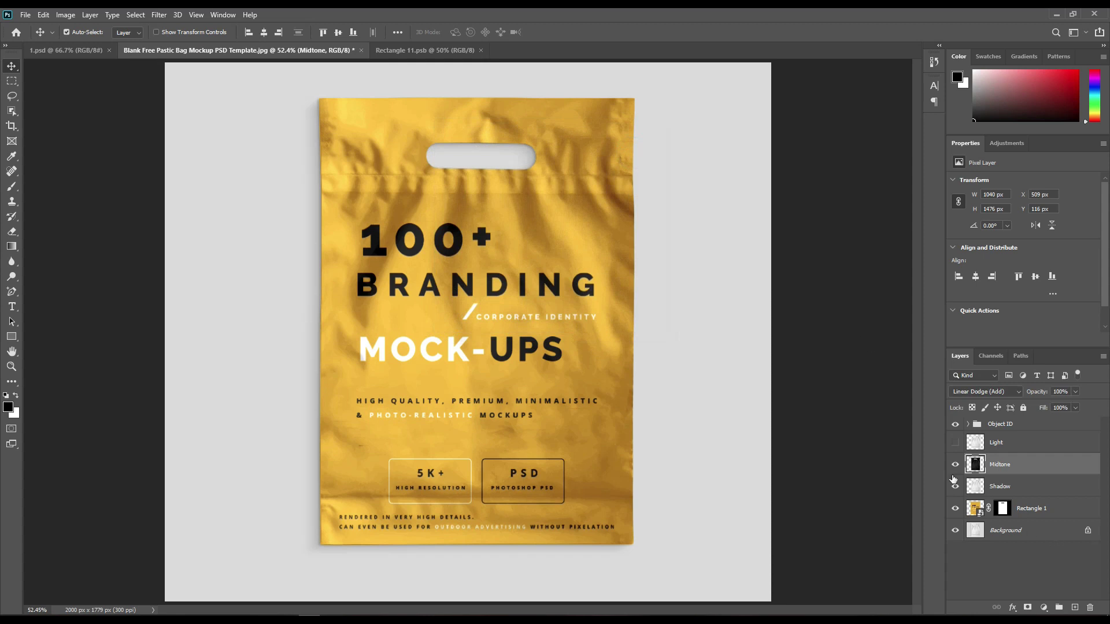
- Show the Light layer and set its blend mode to Screen
click(955, 442)
click(1018, 444)
click(1011, 393)
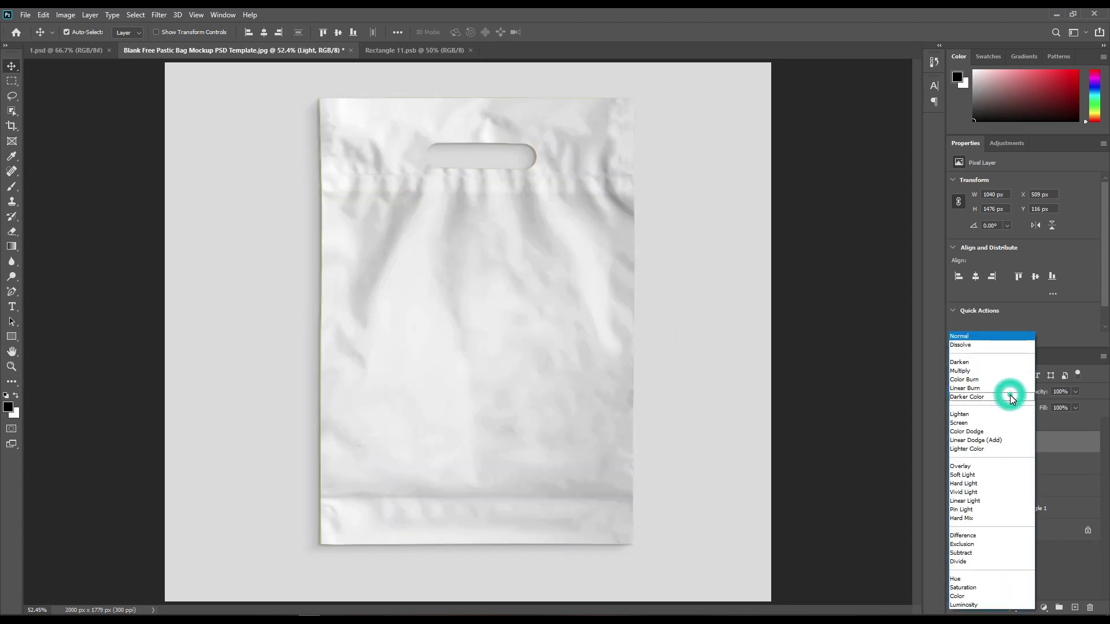
click(970, 426)
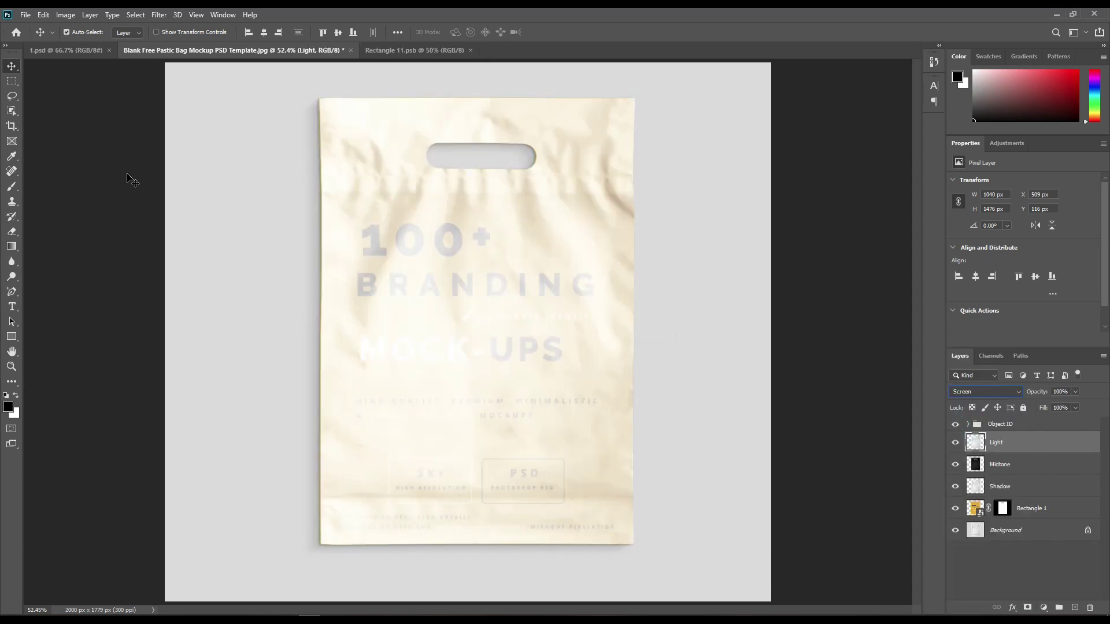
- Apply Levels to the Light layer with input black at 226 and output white at 124
click(43, 15)
mouse_move(65, 15)
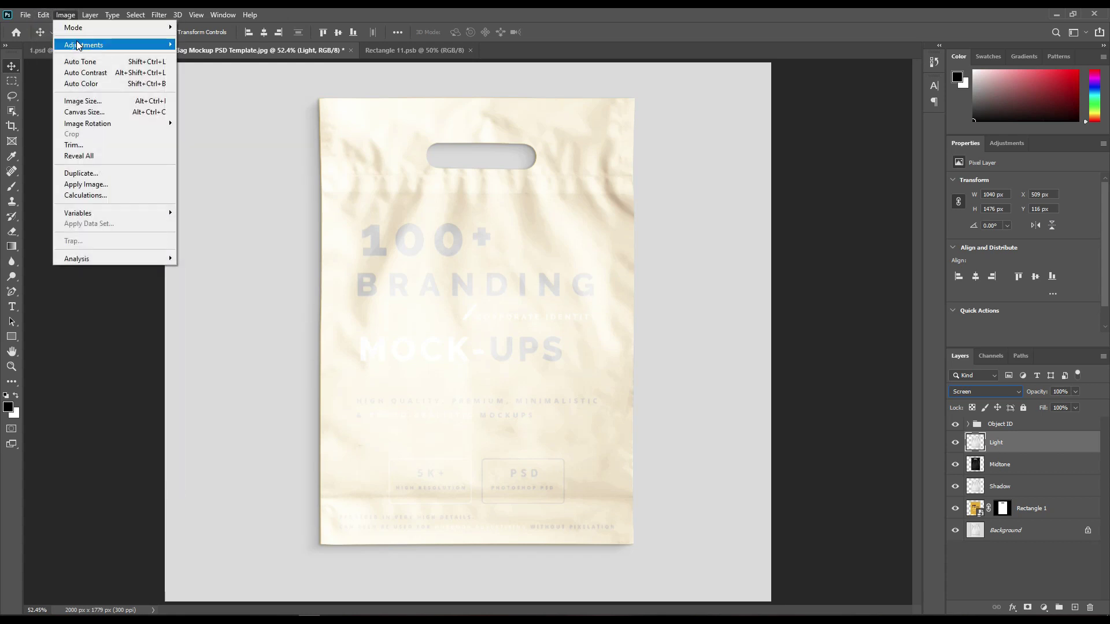
mouse_move(79, 45)
click(197, 57)
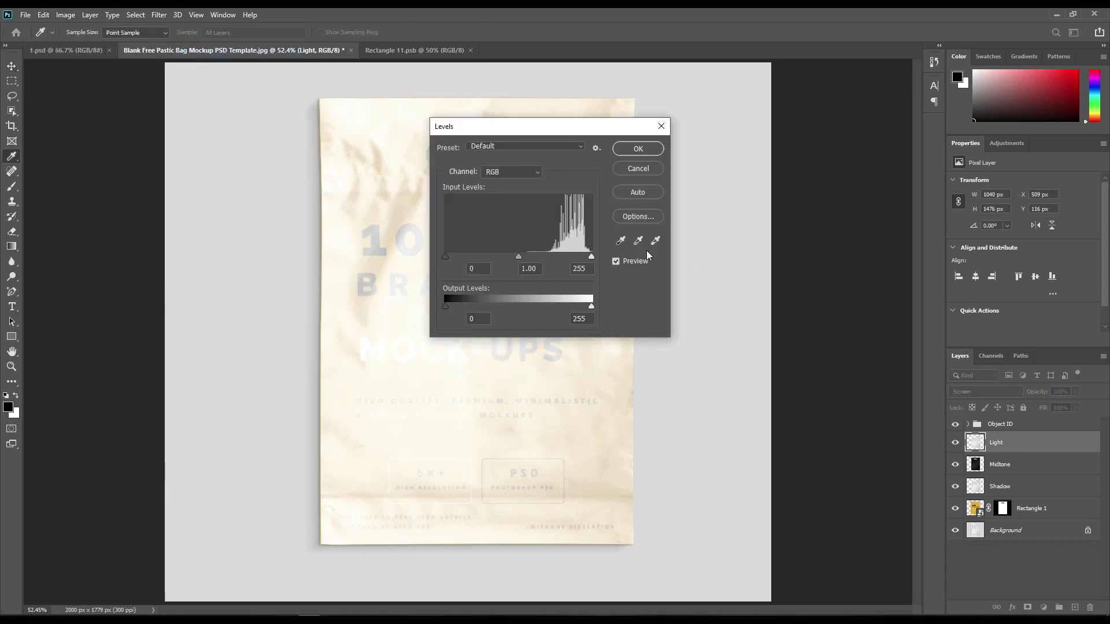
drag(445, 256, 570, 253)
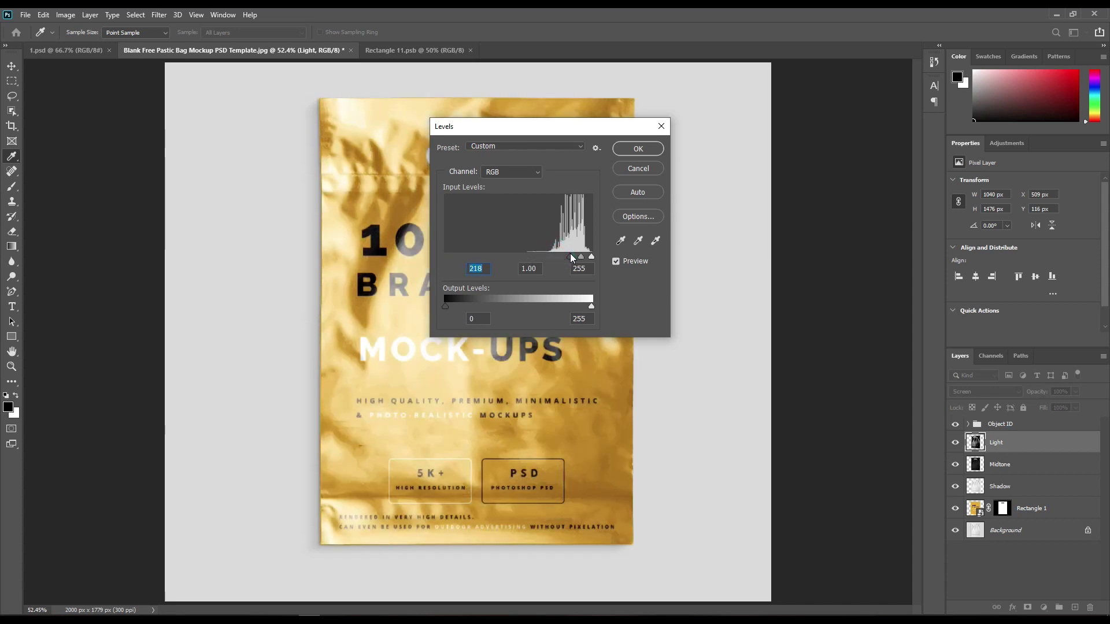
drag(591, 309, 539, 305)
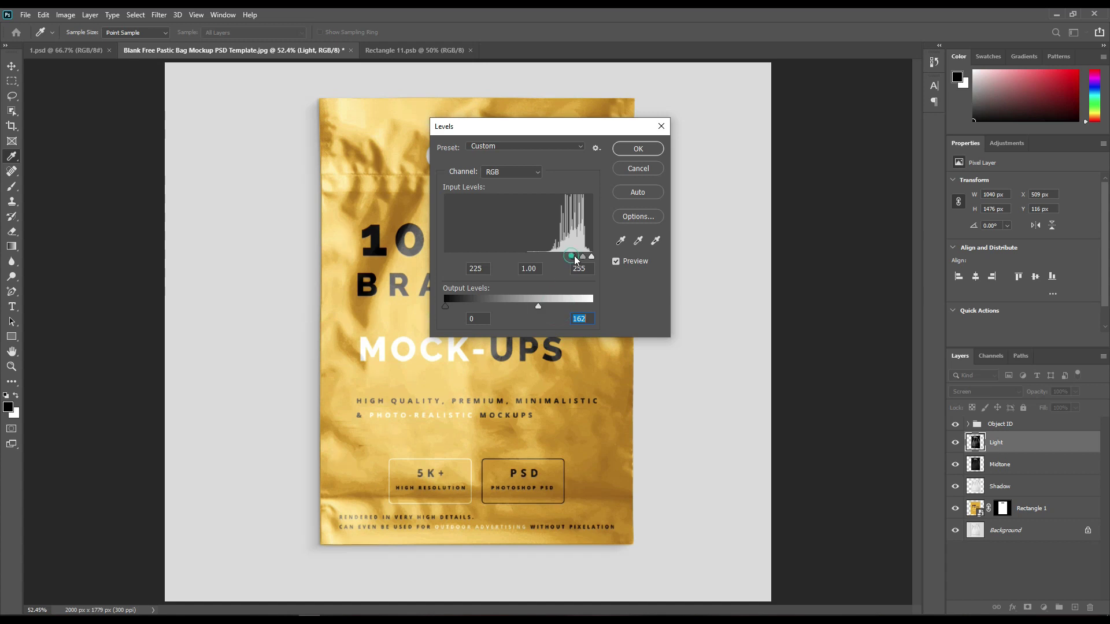
drag(569, 256, 576, 259)
drag(532, 309, 516, 305)
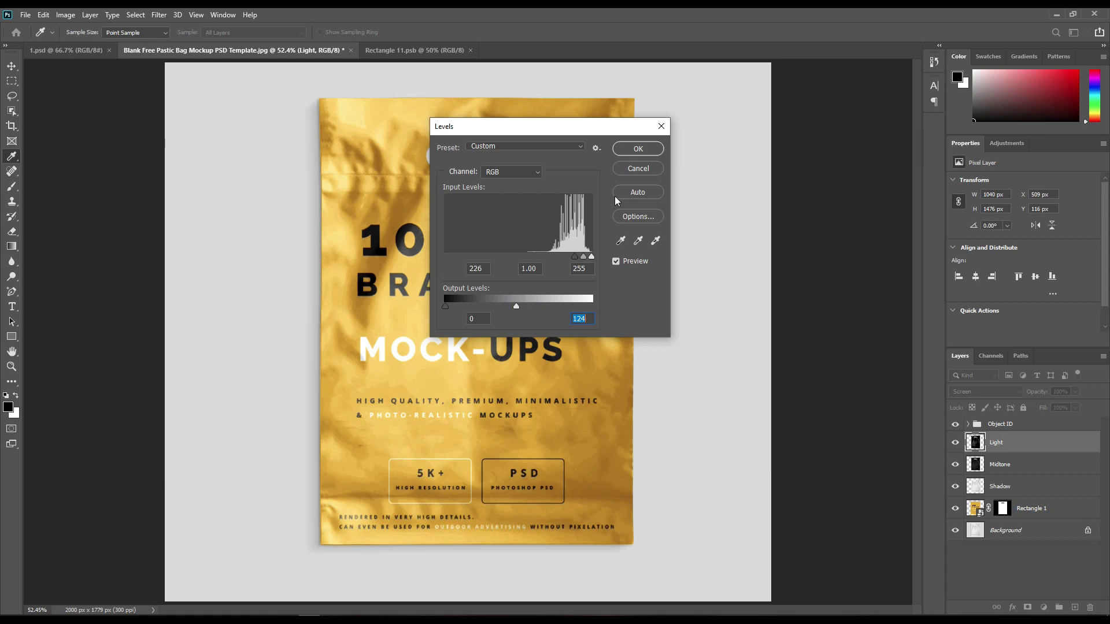
click(638, 149)
- Group the Light, Midtone and Shadow layers and name the group FX
shift+click(1033, 492)
drag(1033, 491, 1059, 607)
double_click(1001, 439)
text(F)
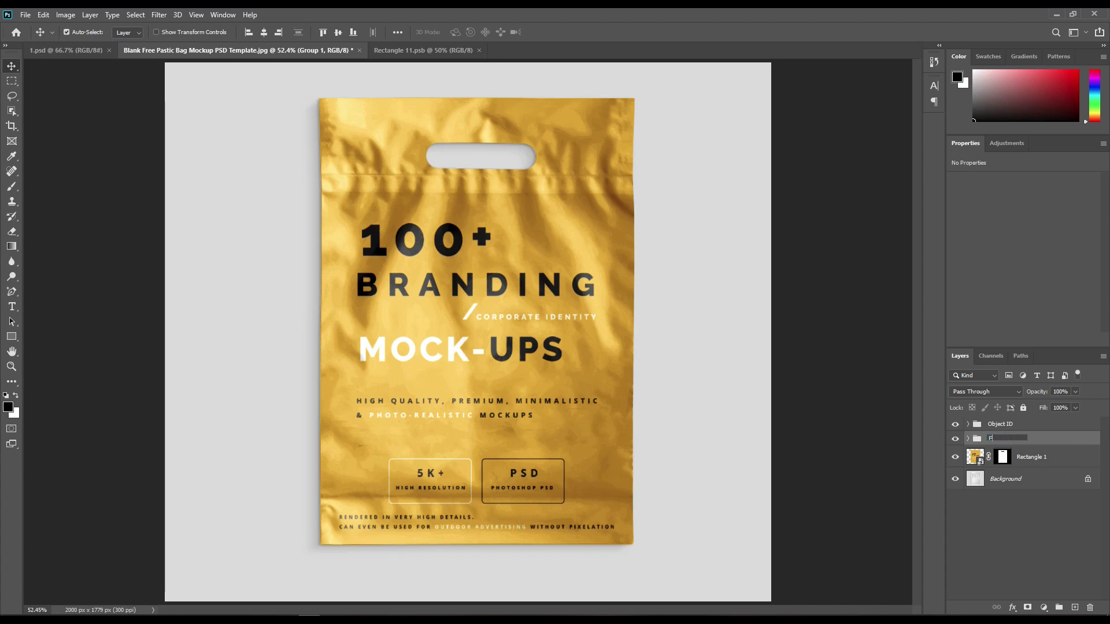
key(Return)
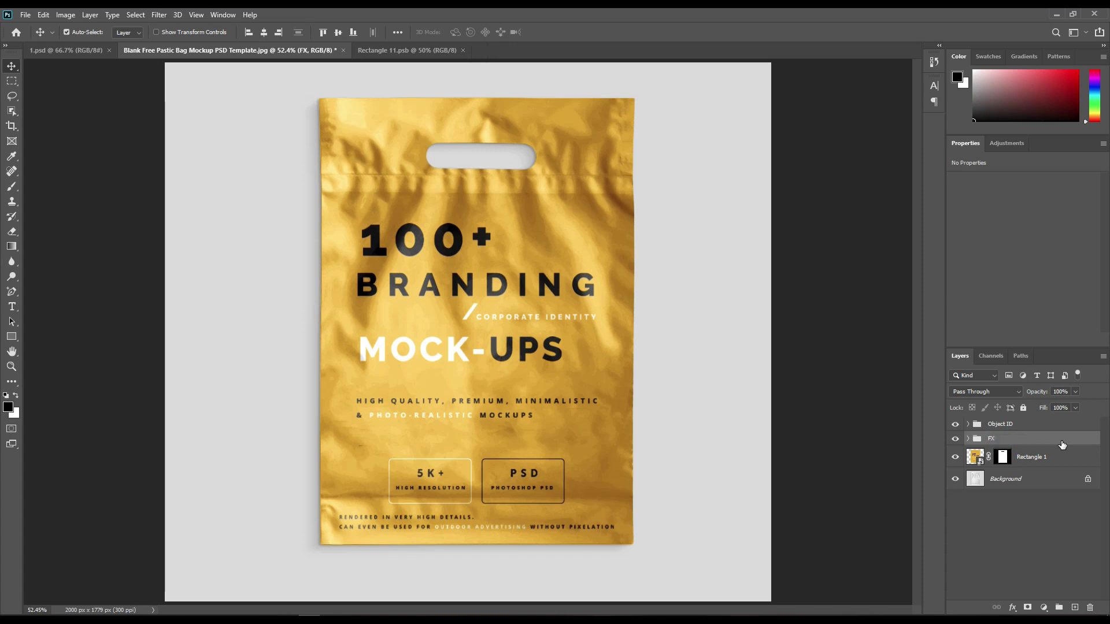
- Add a Solid Color fill layer directly above the Background, using golden yellow f8ca4b sampled from the bag artwork
click(1034, 477)
click(1043, 607)
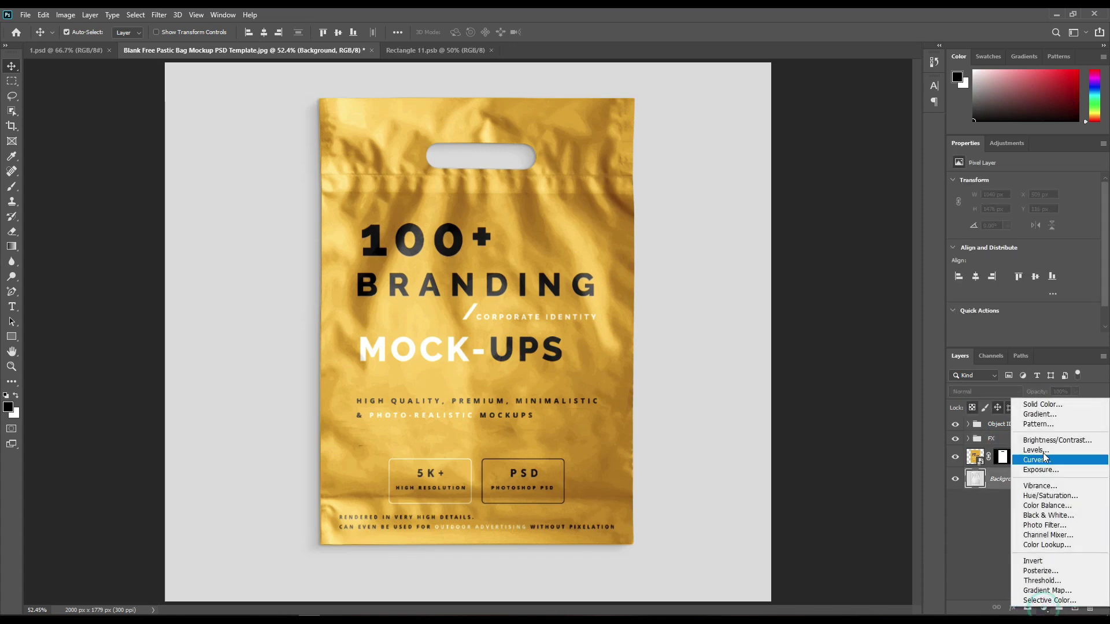
click(1041, 403)
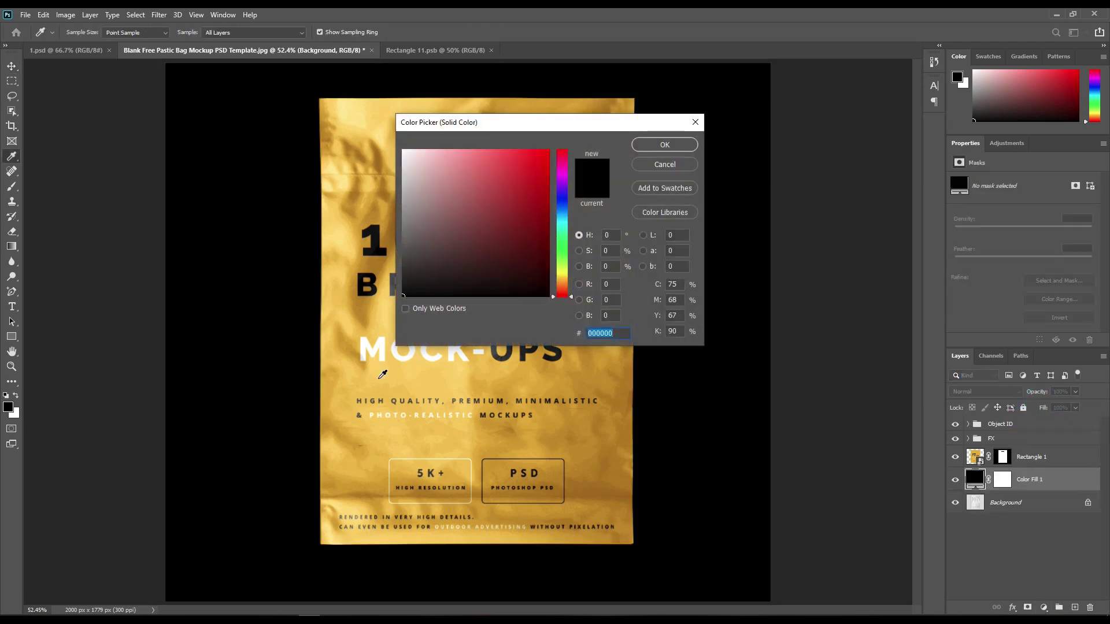
click(401, 380)
click(648, 144)
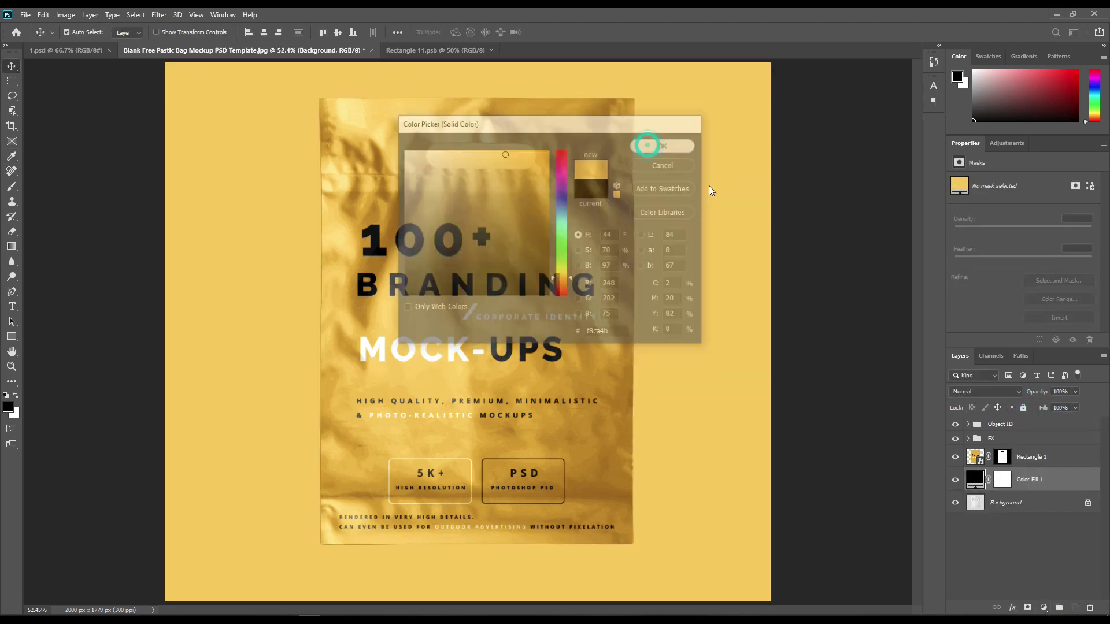
- Set the color fill layer's blend mode to Linear Burn and deselect the layer
click(977, 391)
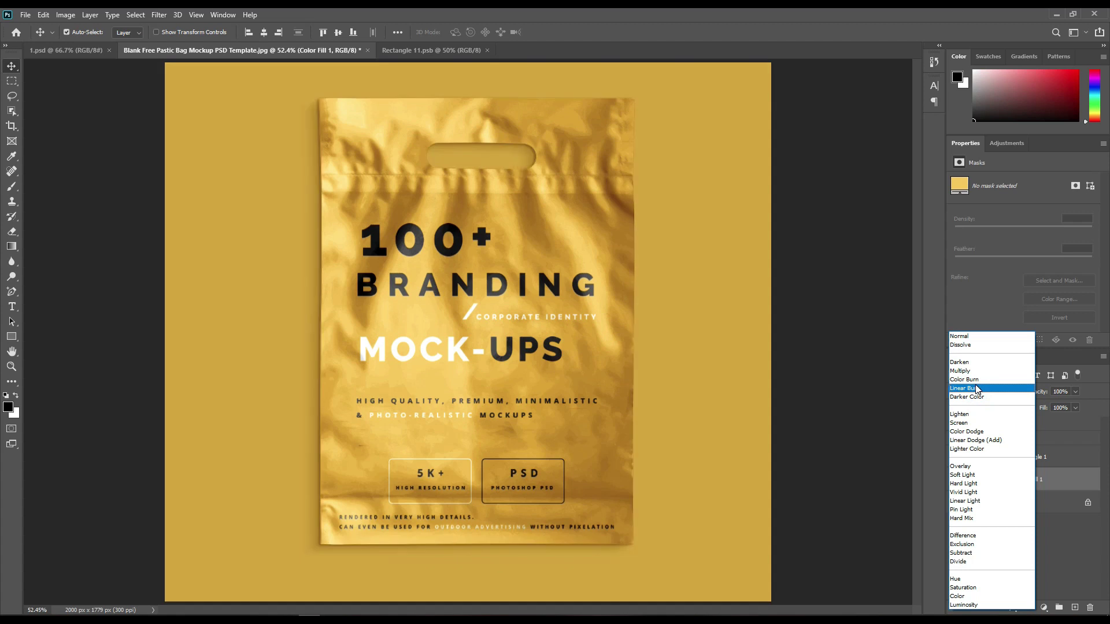
click(977, 389)
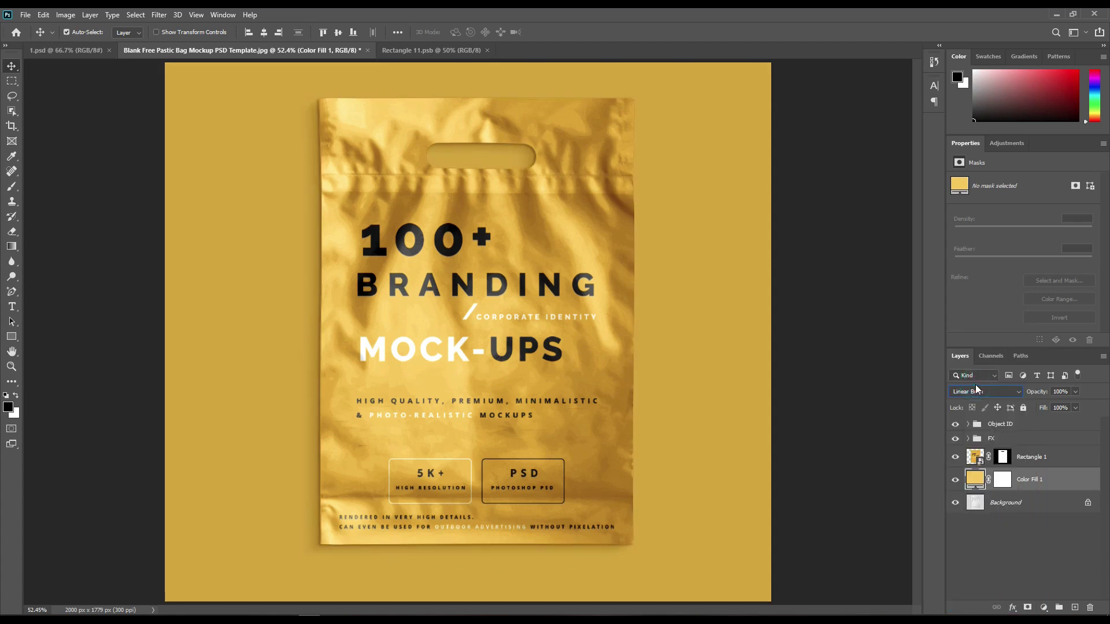
click(1019, 535)
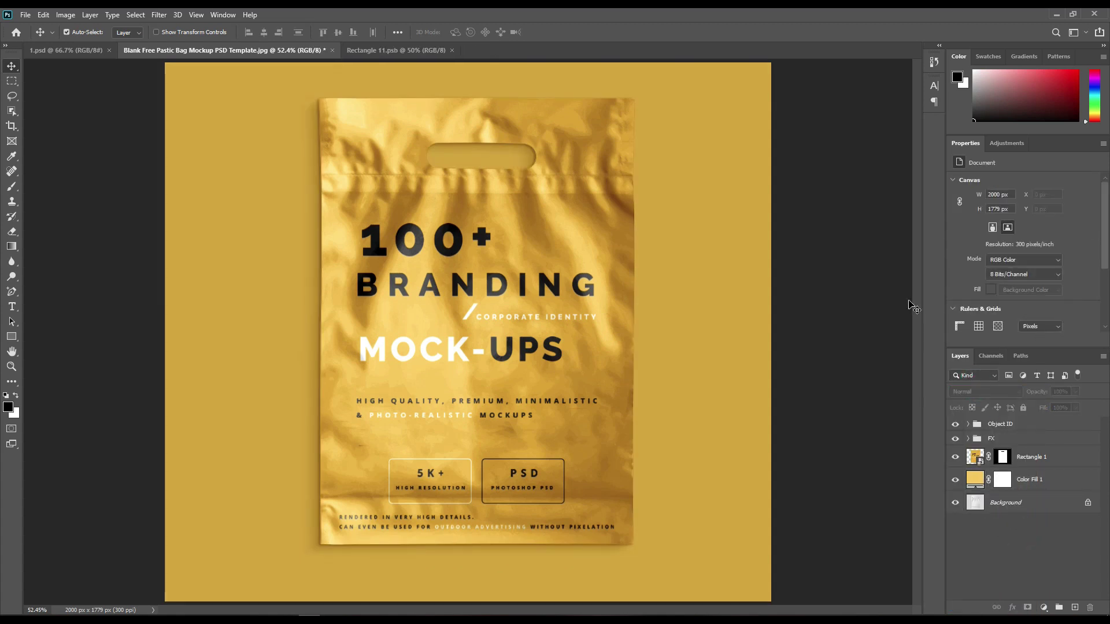